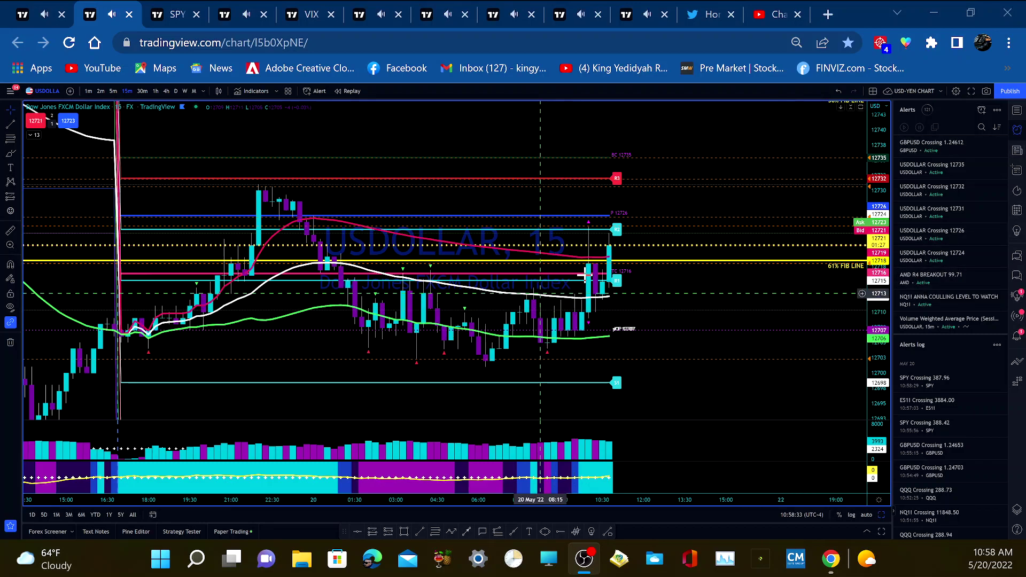
pyautogui.click(706, 283)
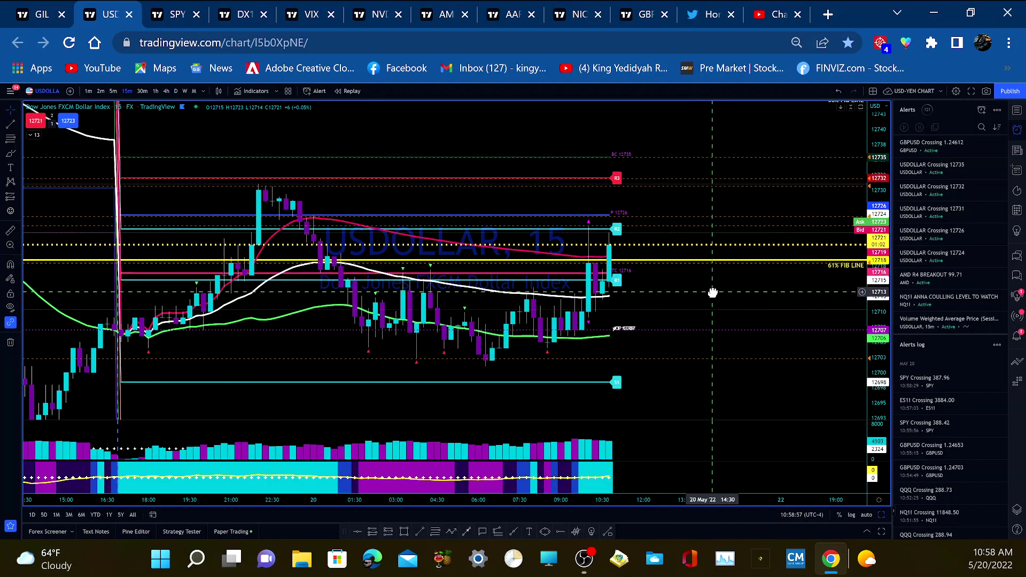
pyautogui.moveTo(712, 293); pyautogui.dragTo(717, 290)
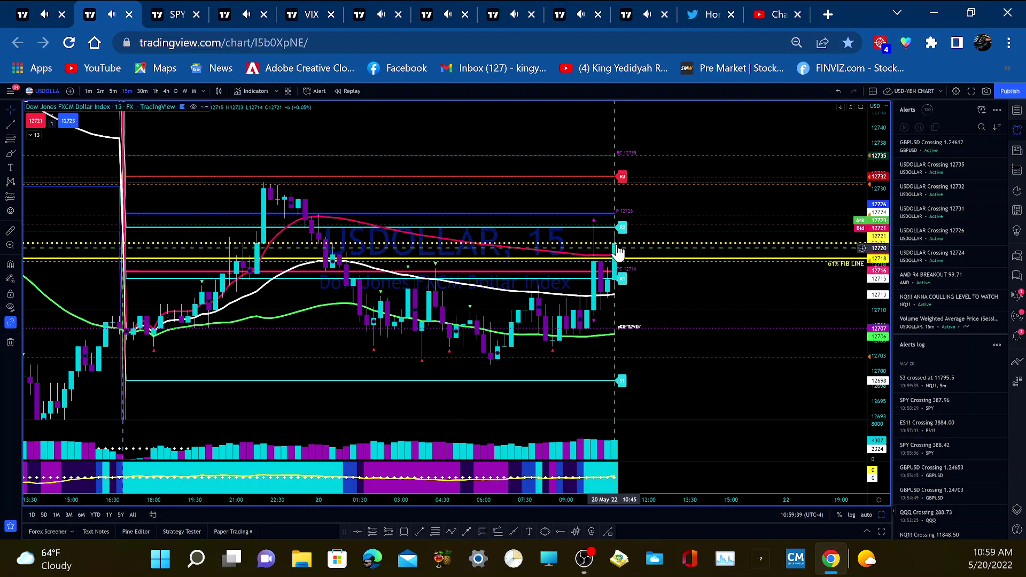
# On the GBPUSD 15-minute chart, draw a rectangle from about 1.24612 to 1.24520, spanning 20 May 07:30 to 15:15.
pyautogui.click(644, 21)
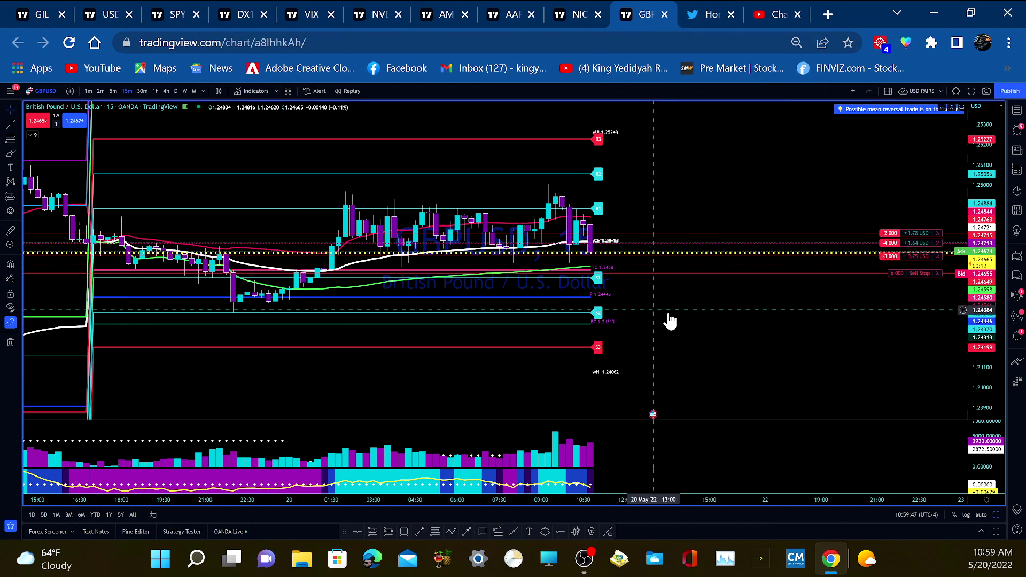
pyautogui.moveTo(707, 307); pyautogui.dragTo(735, 309)
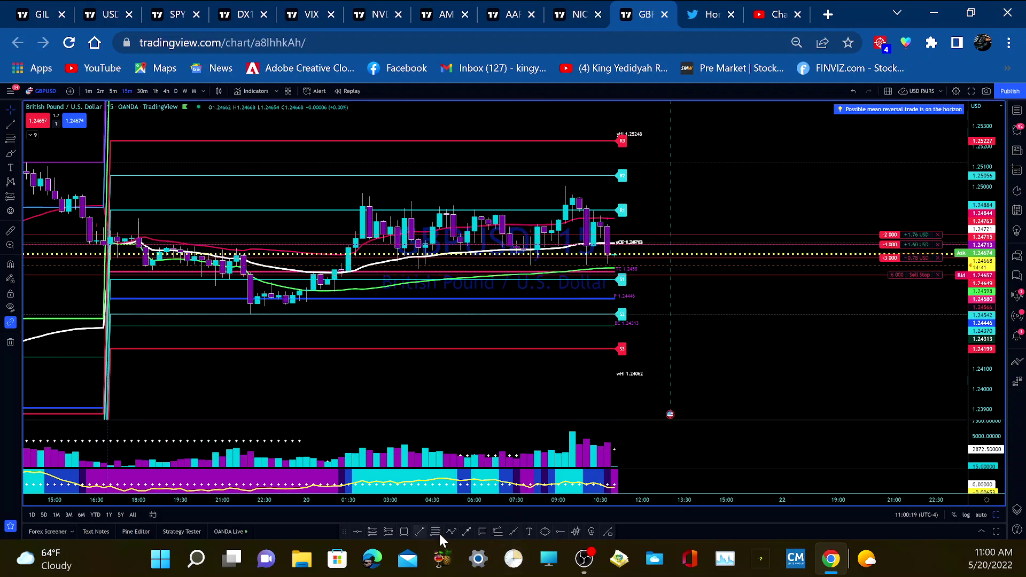
pyautogui.click(404, 532)
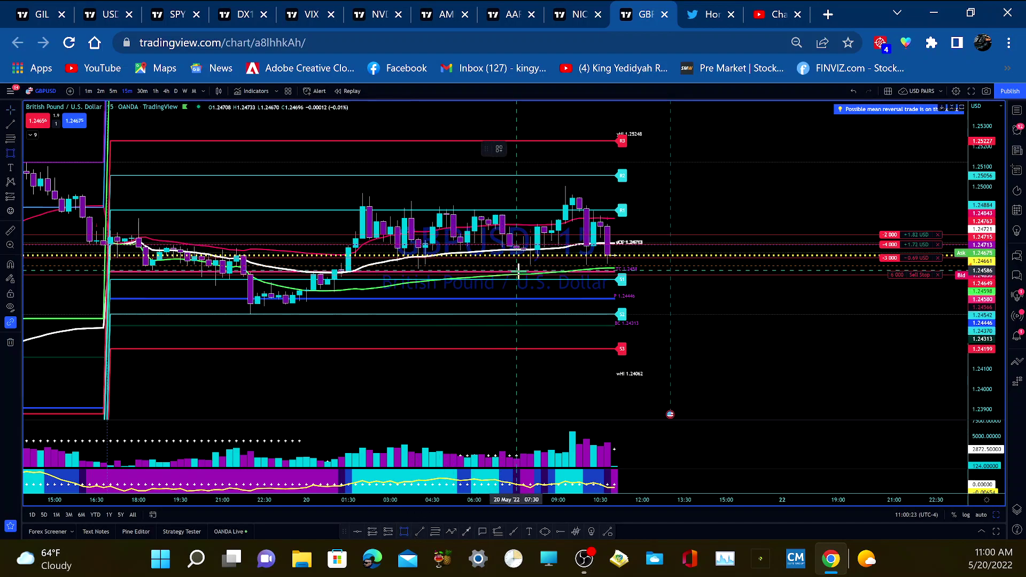
pyautogui.click(517, 266)
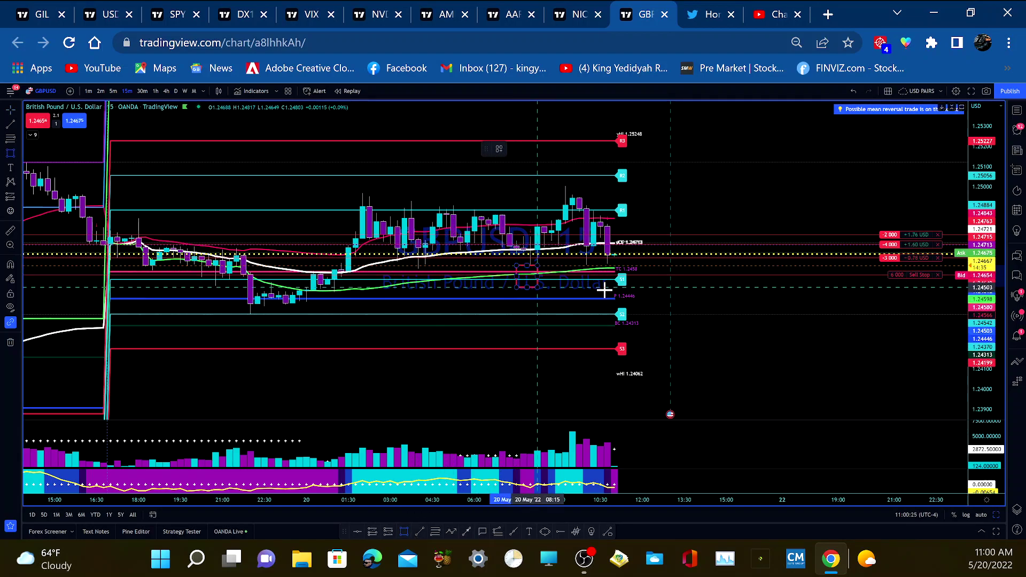
pyautogui.click(734, 284)
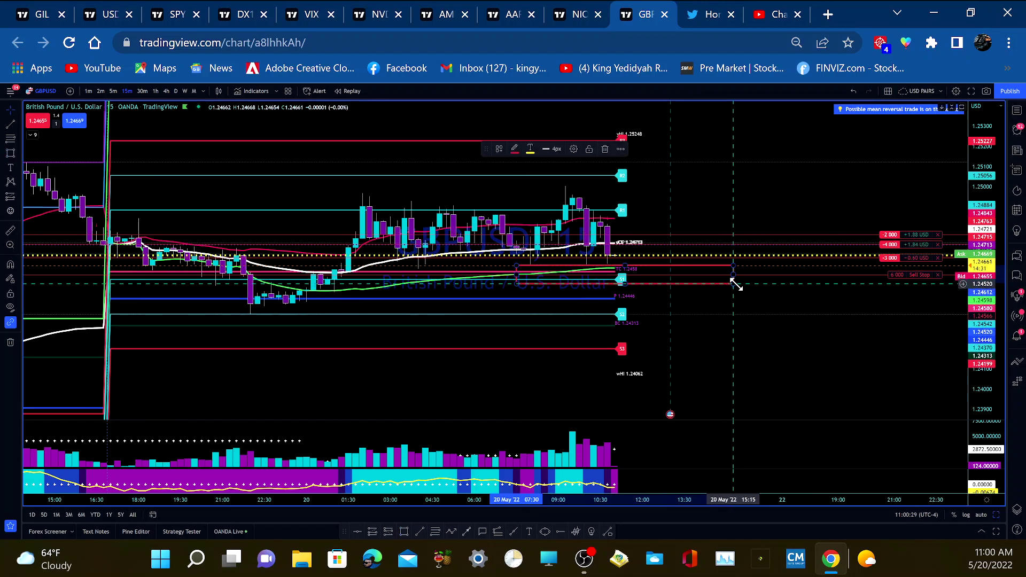
# Apply the "DPZ ZONE SUPPORT !!!" template to the rectangle and extend its end to 20 May 16:15.
pyautogui.click(575, 150)
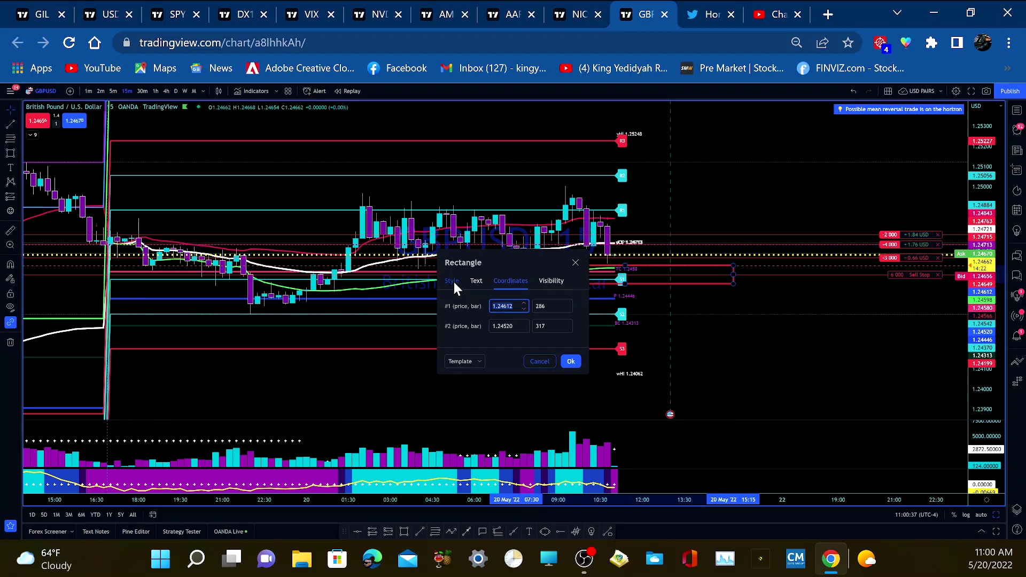
pyautogui.click(478, 359)
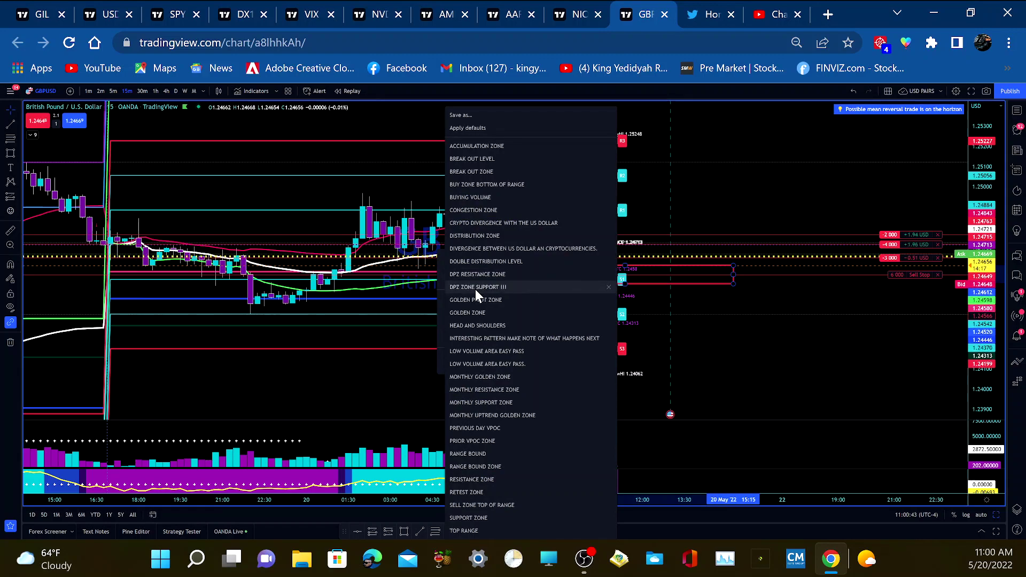
pyautogui.click(475, 289)
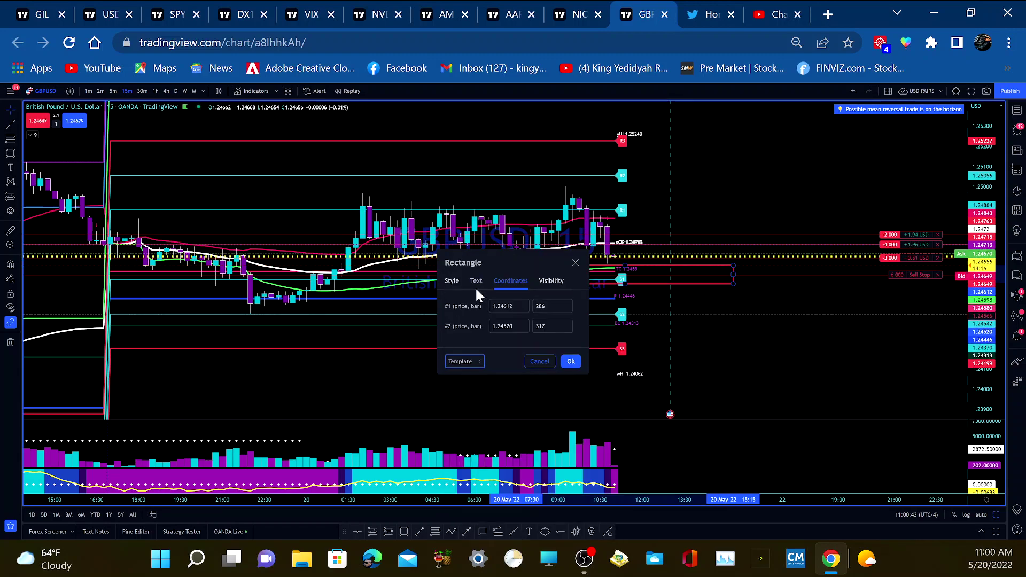
pyautogui.click(571, 361)
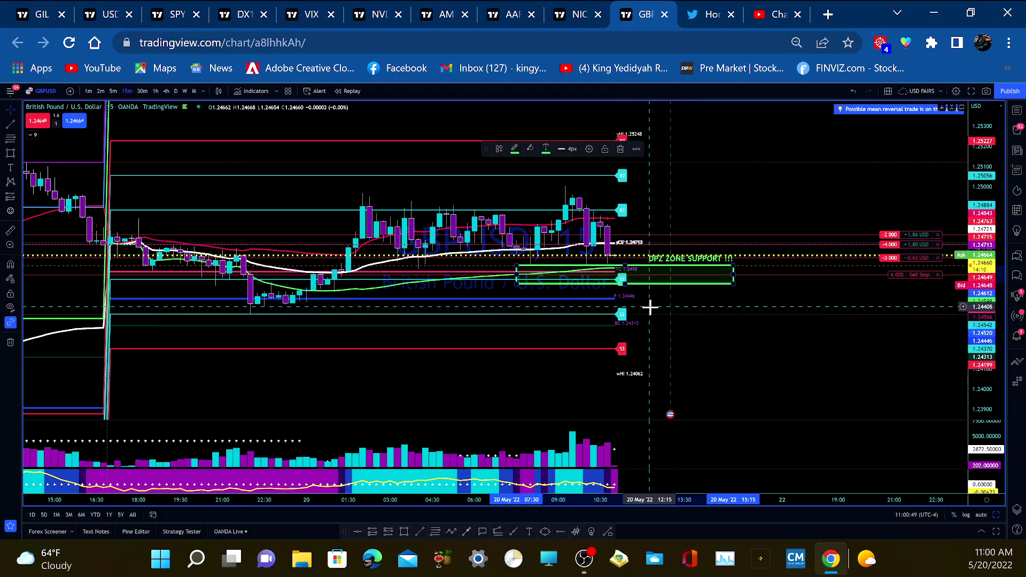
pyautogui.click(639, 298)
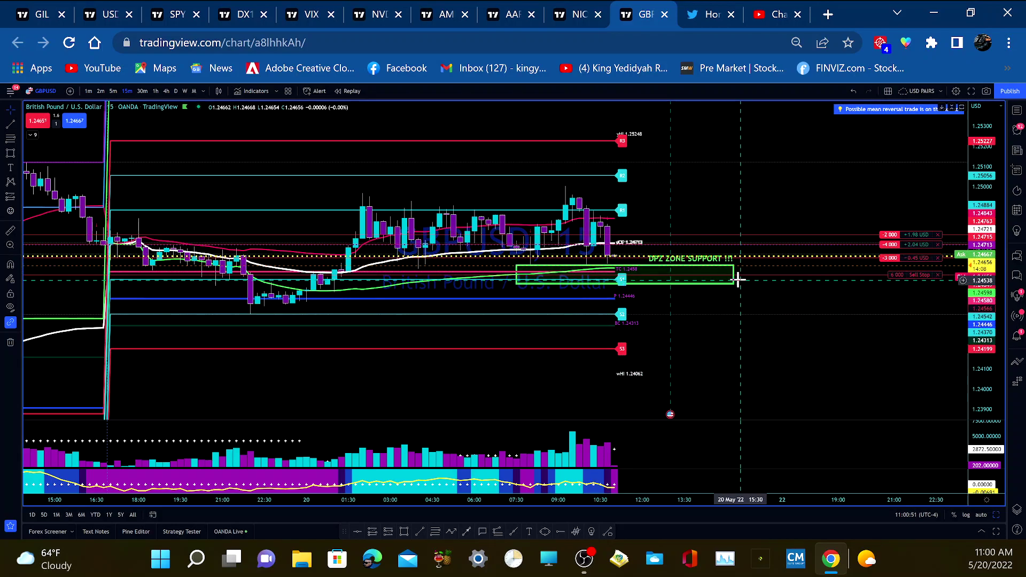
pyautogui.moveTo(733, 275); pyautogui.dragTo(754, 274)
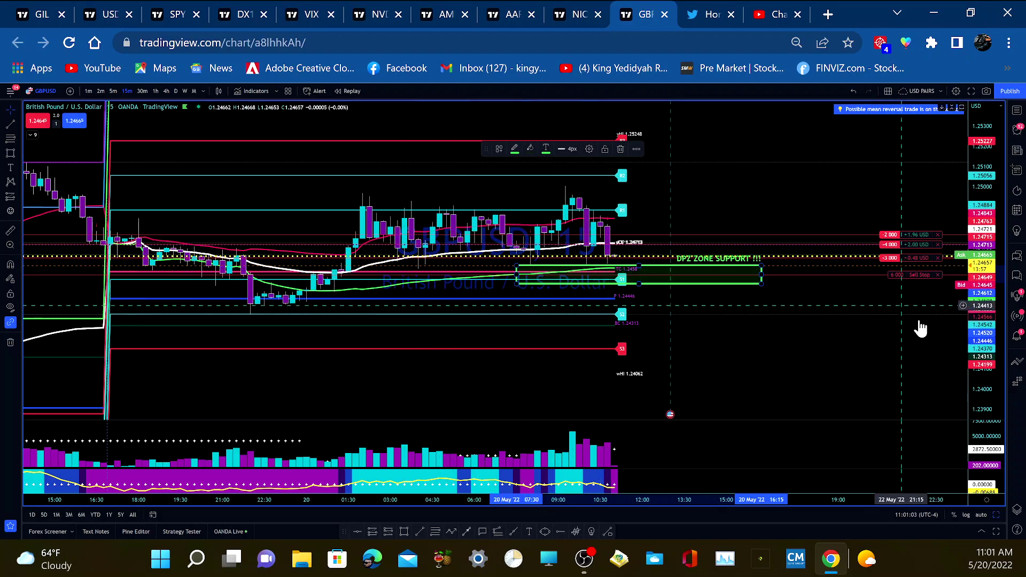
# Display the GBPUSD 15-minute chart in full screen, enlarged around the support zone.
pyautogui.moveTo(974, 356); pyautogui.dragTo(972, 260)
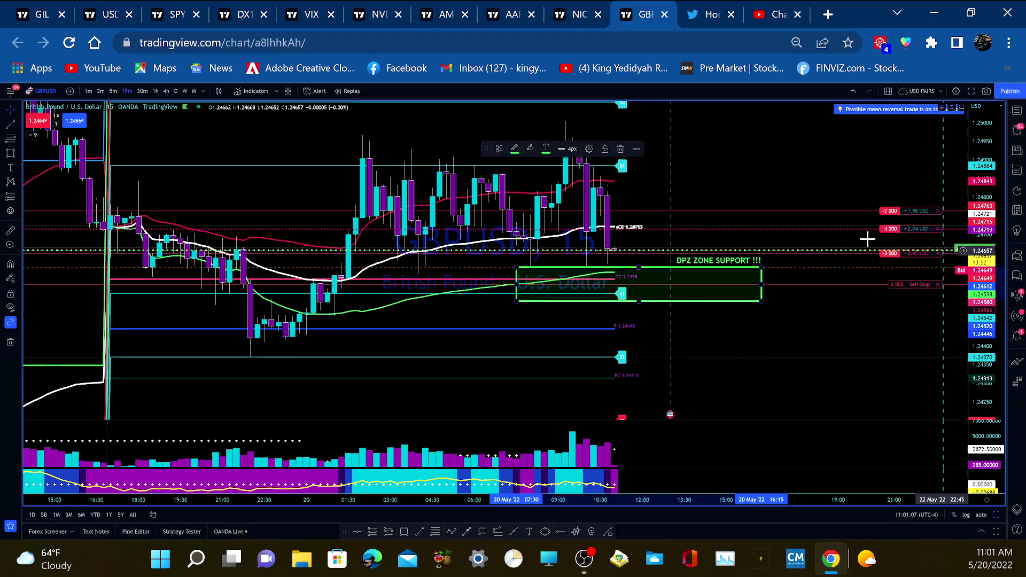
pyautogui.click(970, 92)
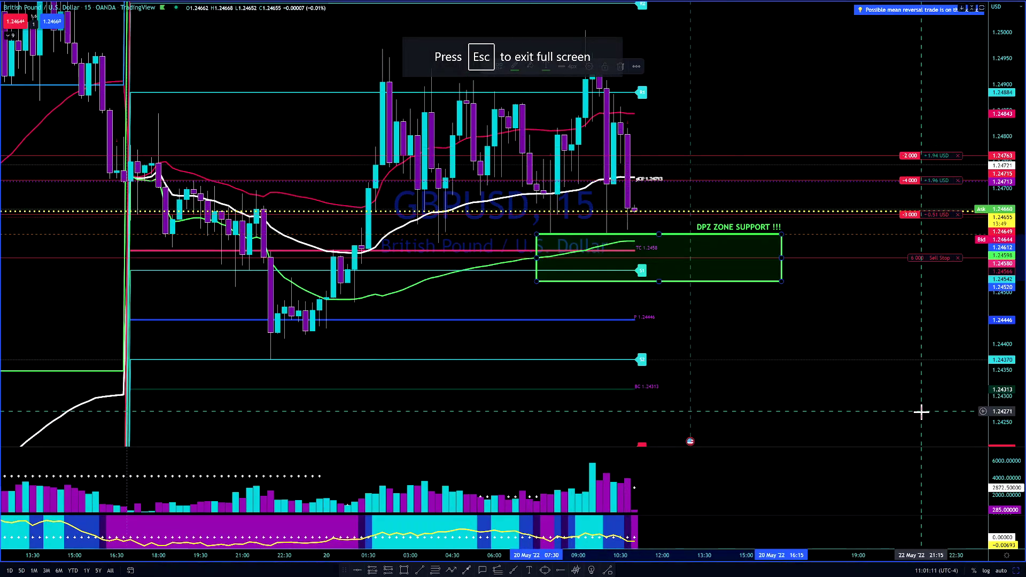
pyautogui.moveTo(807, 380); pyautogui.dragTo(777, 412)
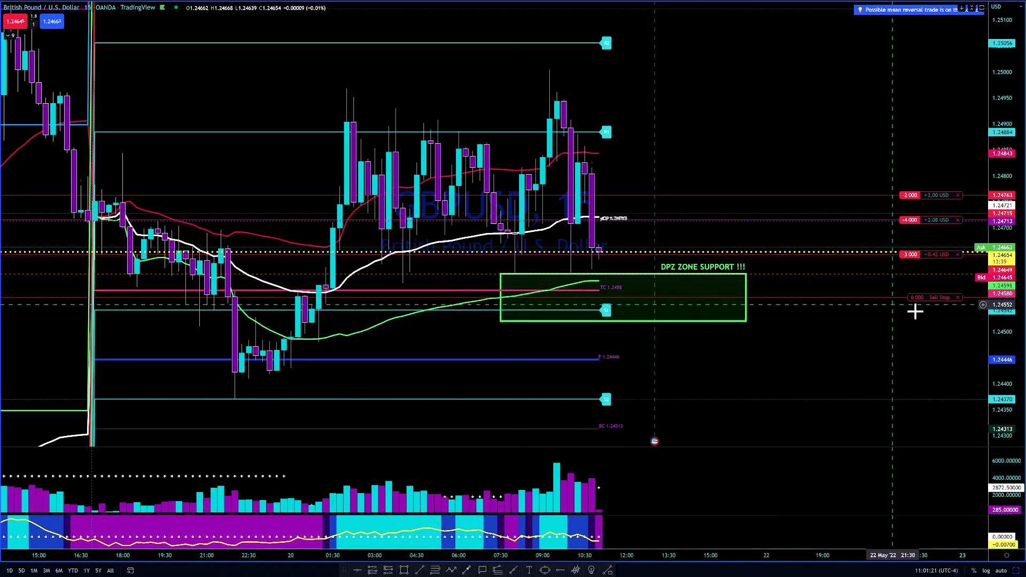
# Expand the indicator legend and show the hidden Quantum Volume Point of Control (VPOC) indicator on the GBPUSD chart.
pyautogui.moveTo(908, 297)
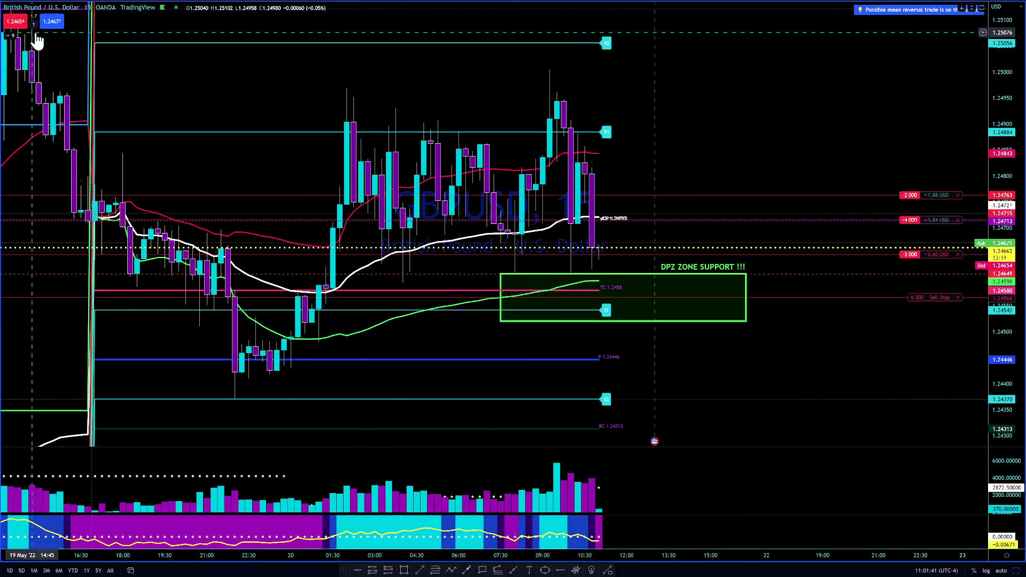
pyautogui.click(10, 36)
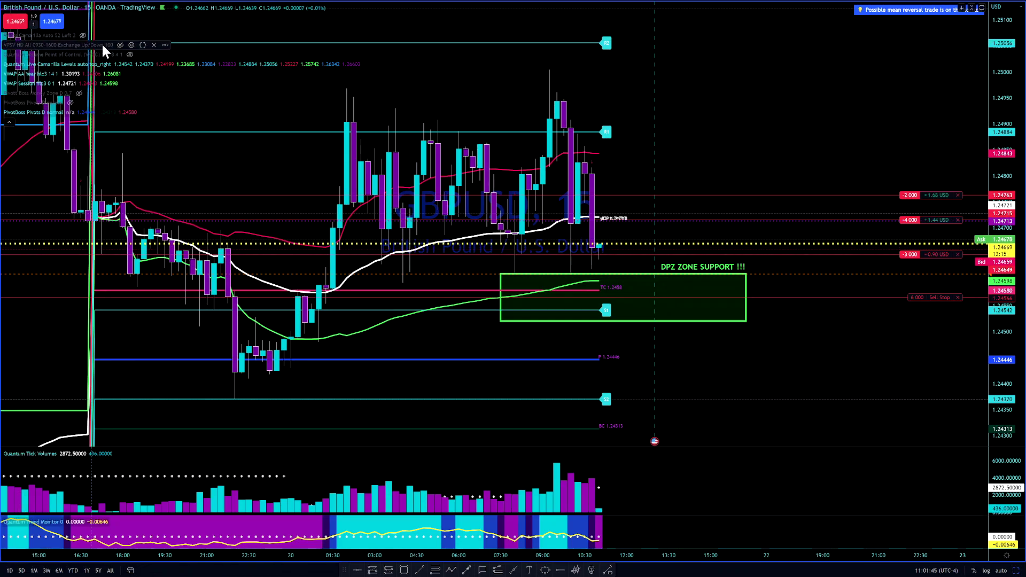
pyautogui.click(129, 54)
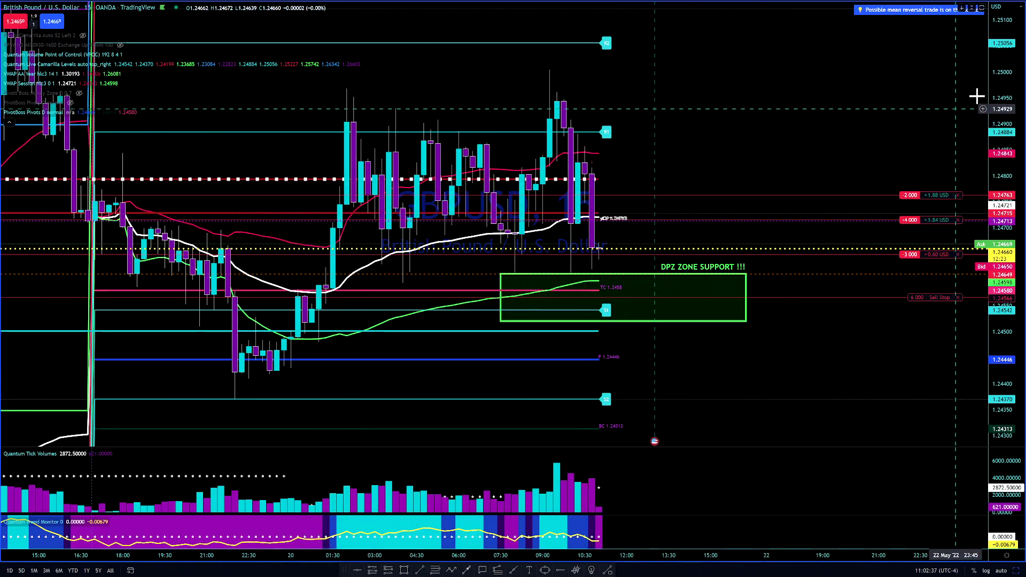
pyautogui.moveTo(1002, 94); pyautogui.dragTo(1015, 235)
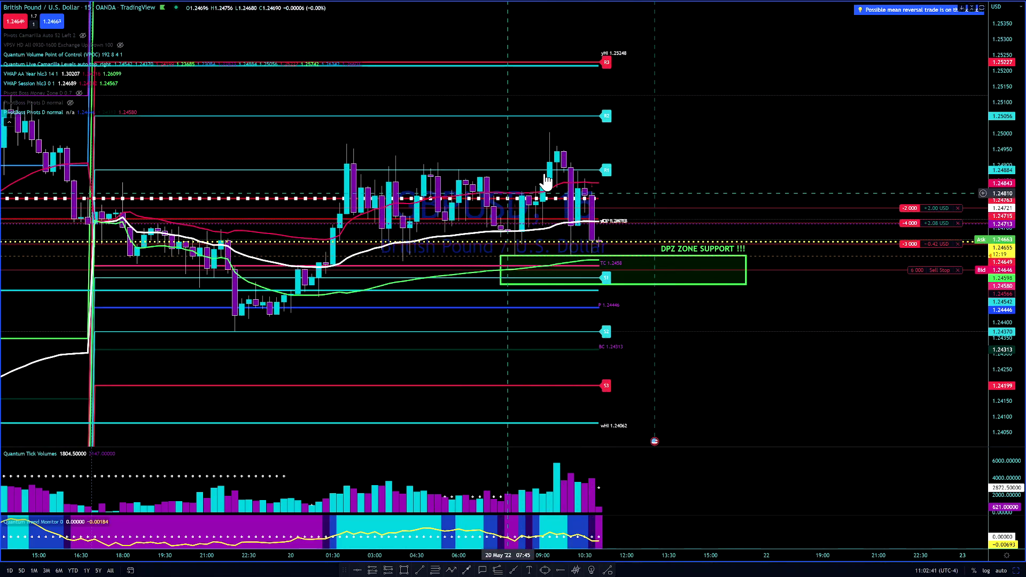
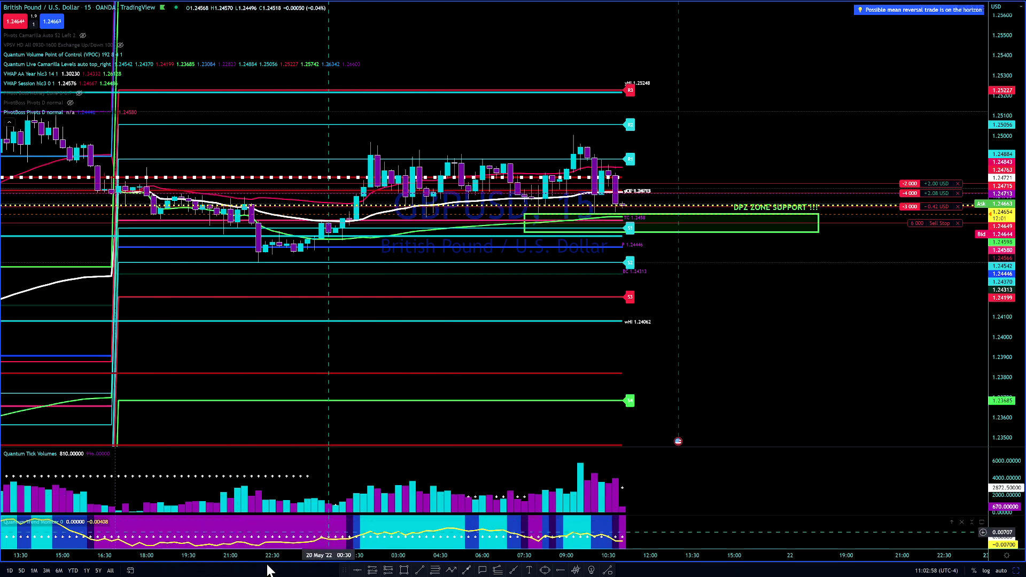
# Switch the GBPUSD chart to the 4-hour timeframe and display it in full screen.
pyautogui.moveTo(573, 4)
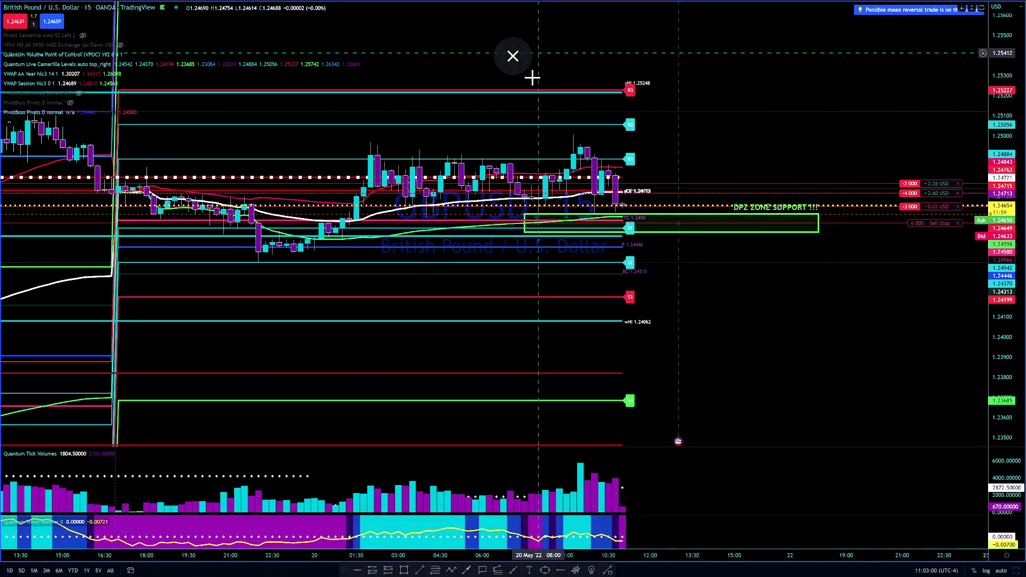
pyautogui.click(516, 59)
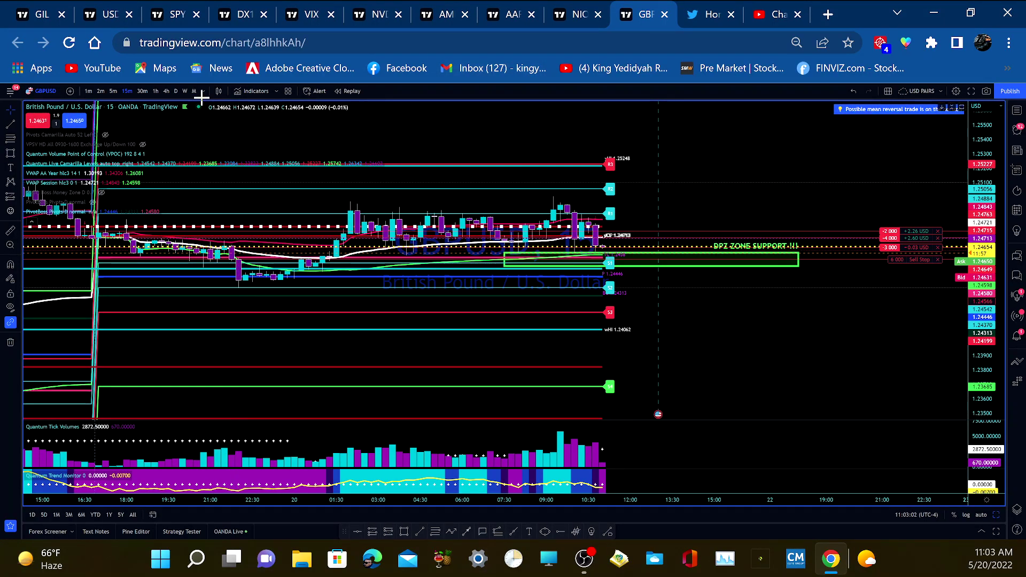
pyautogui.click(166, 91)
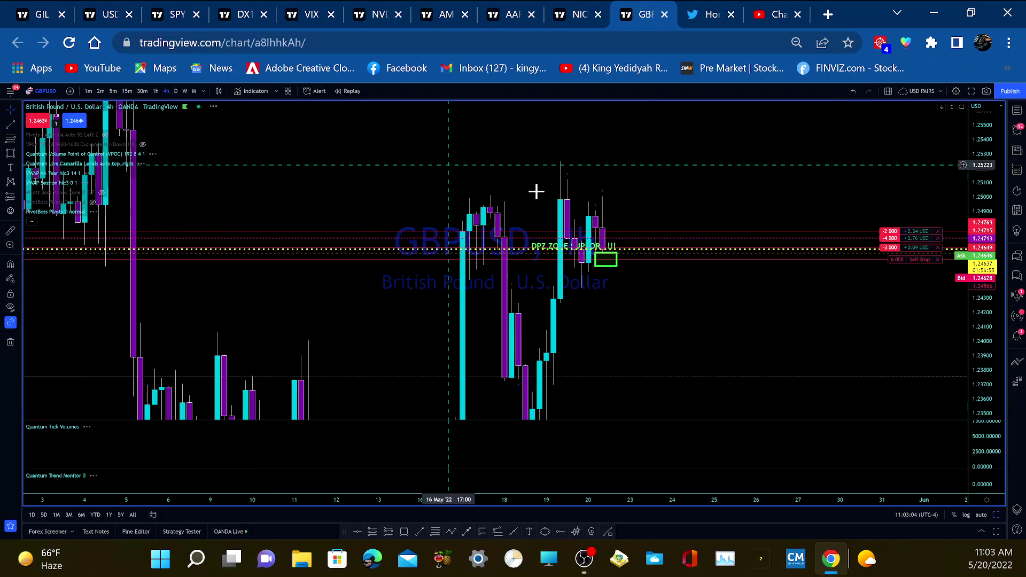
pyautogui.click(970, 91)
pyautogui.scroll(4, 684, 306)
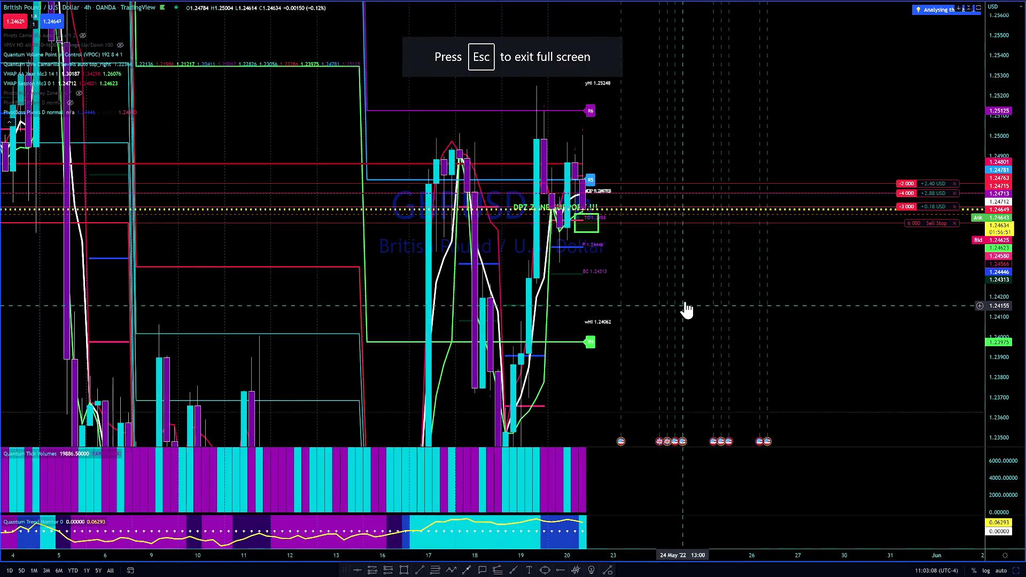
# Bring the stop-loss and take-profit orders into view on the 4-hour chart and show the hidden PivotBoss Pivots D normal indicator.
pyautogui.moveTo(374, 310); pyautogui.dragTo(722, 277)
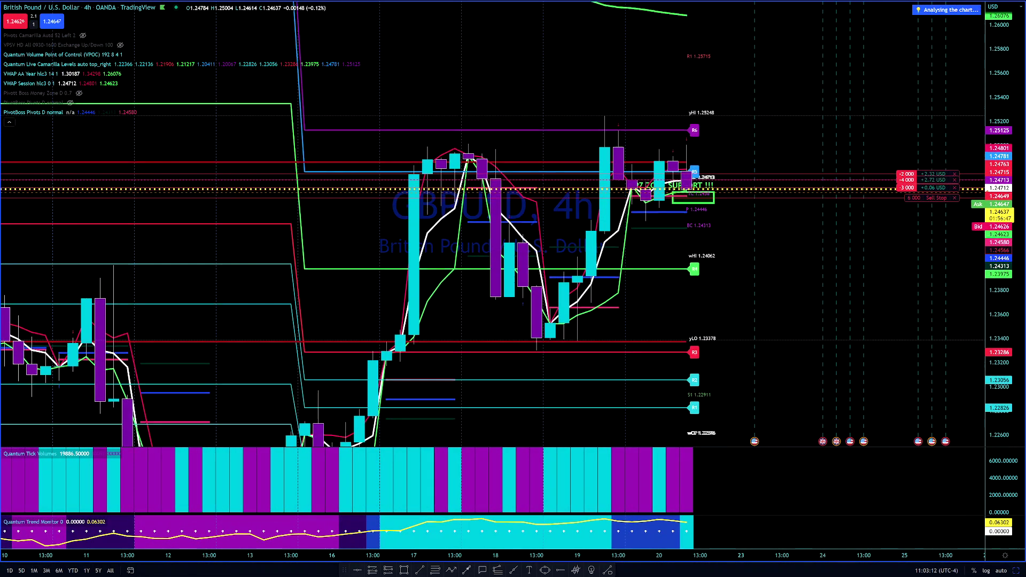
pyautogui.moveTo(1018, 342); pyautogui.dragTo(1017, 409)
pyautogui.moveTo(713, 296); pyautogui.dragTo(623, 238)
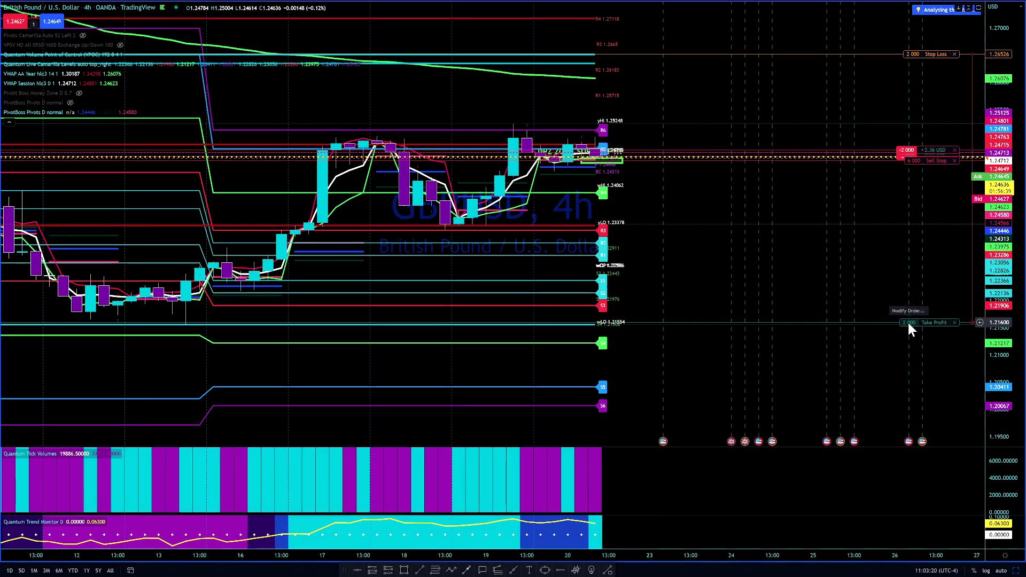
pyautogui.moveTo(914, 328); pyautogui.dragTo(751, 330)
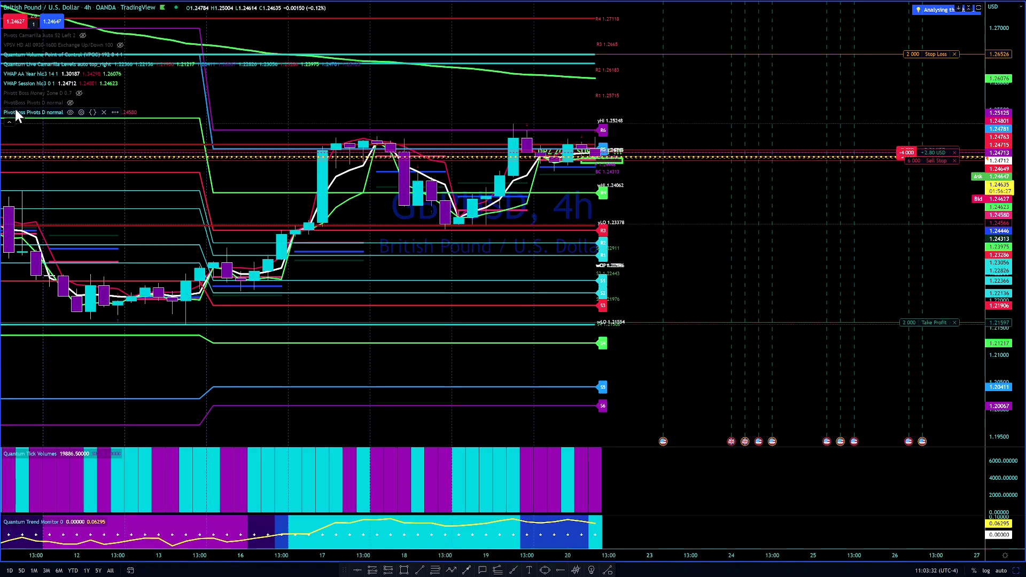
pyautogui.click(69, 102)
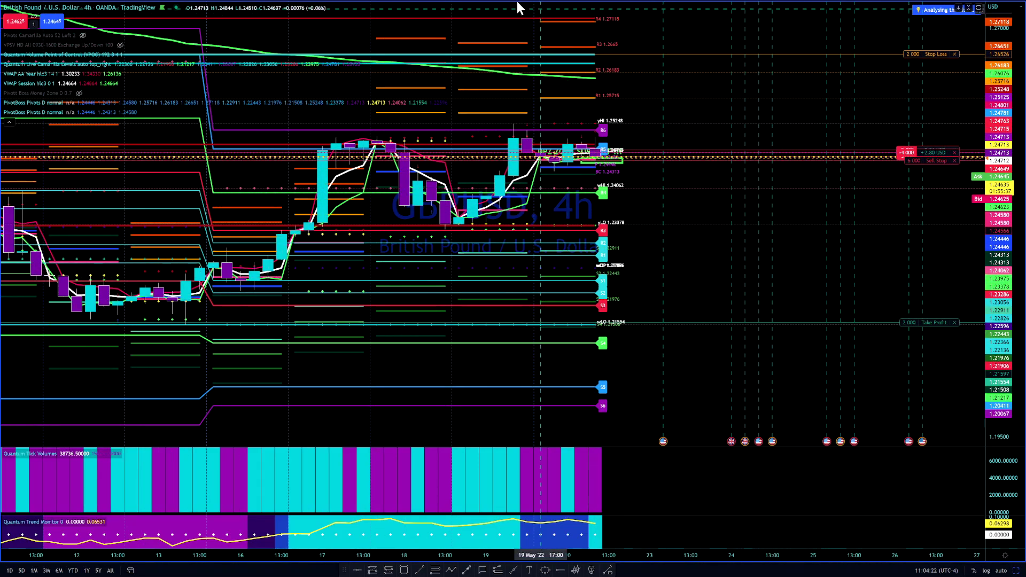
# Switch the USDOLLAR index chart to the 4-hour timeframe and display it in full screen with the 38%, 50% and 61% Fib lines in view.
pyautogui.click(515, 49)
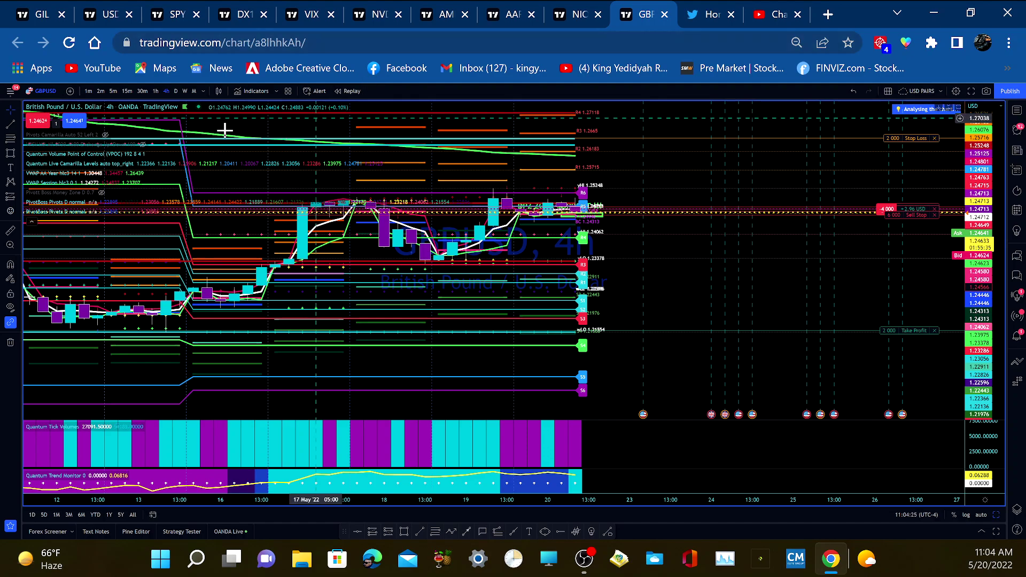
pyautogui.click(99, 15)
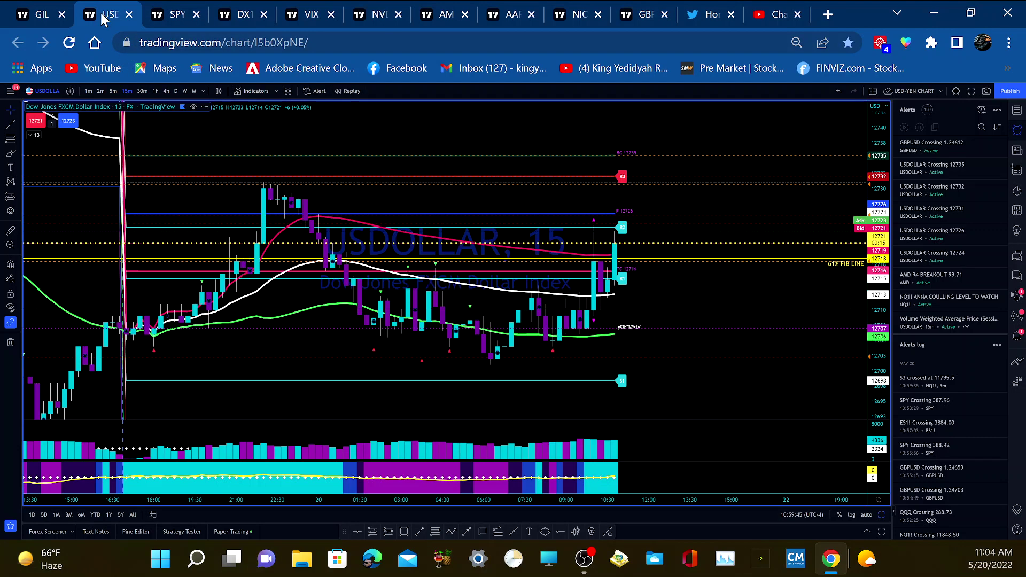
pyautogui.click(166, 92)
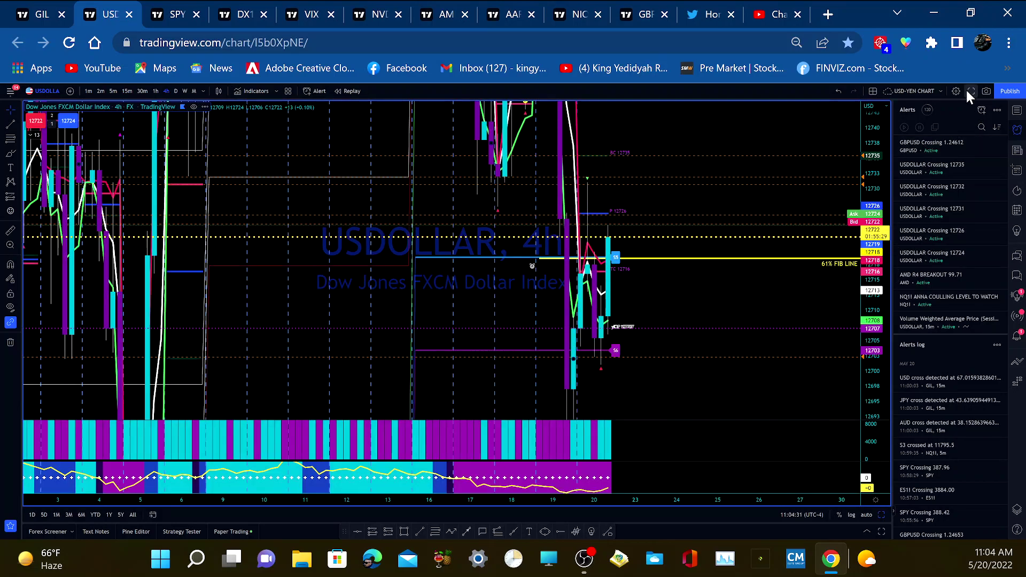
pyautogui.click(969, 91)
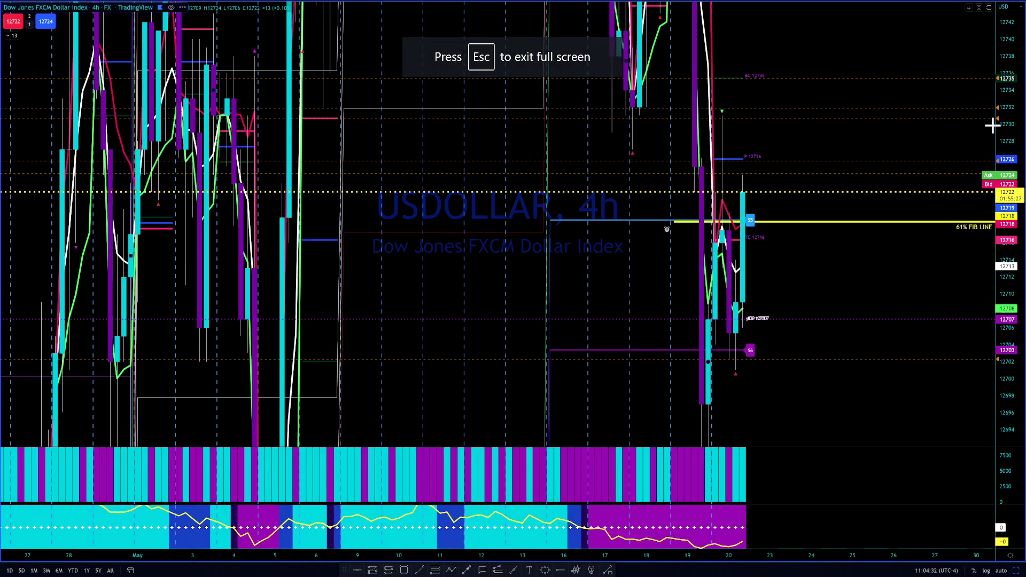
pyautogui.moveTo(1008, 96); pyautogui.dragTo(978, 242)
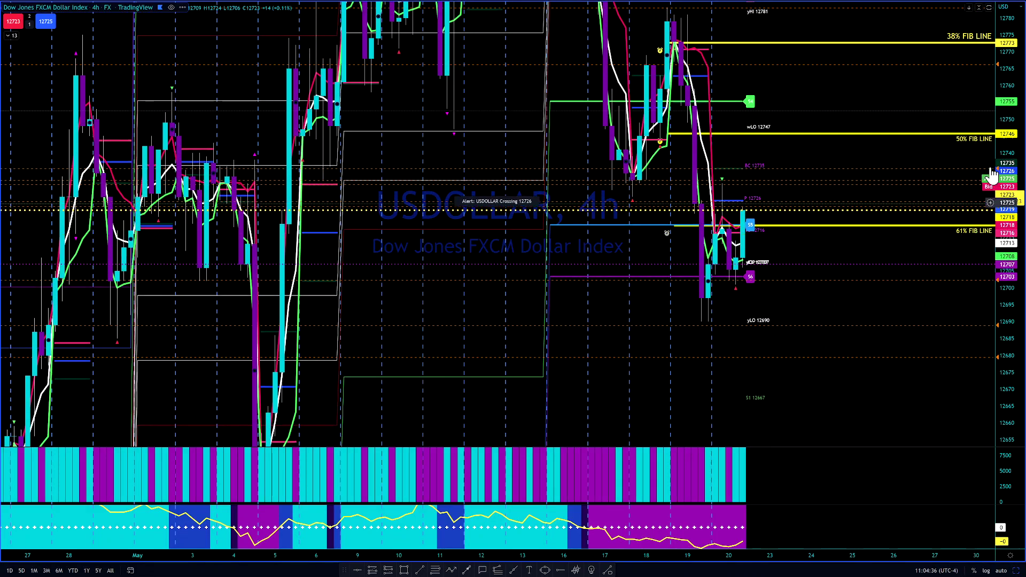
pyautogui.moveTo(1008, 160); pyautogui.dragTo(1008, 214)
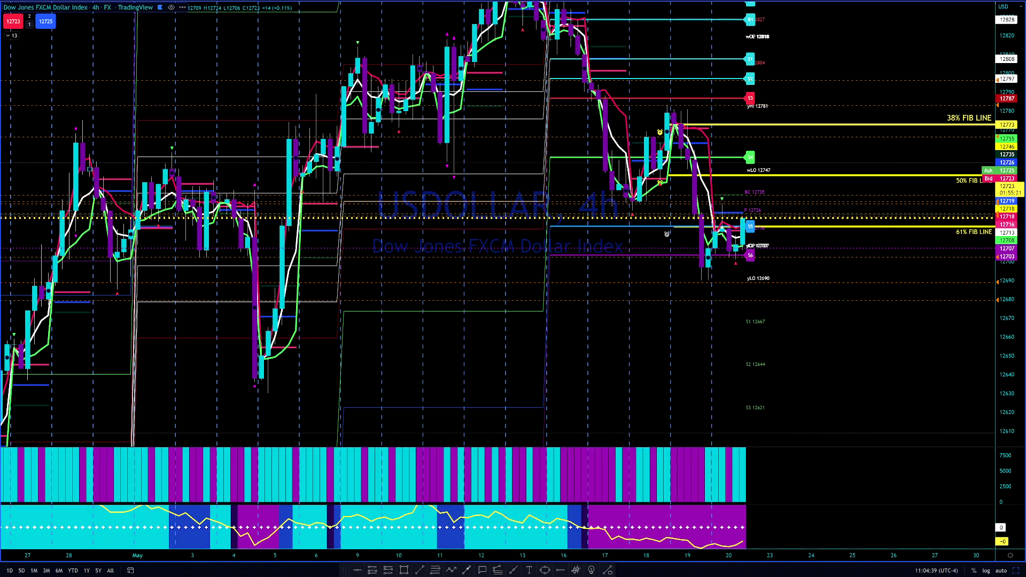
# Rescale the tick volume pane of the 4-hour dollar index chart so its bars show their full height.
pyautogui.scroll(3, 729, 337)
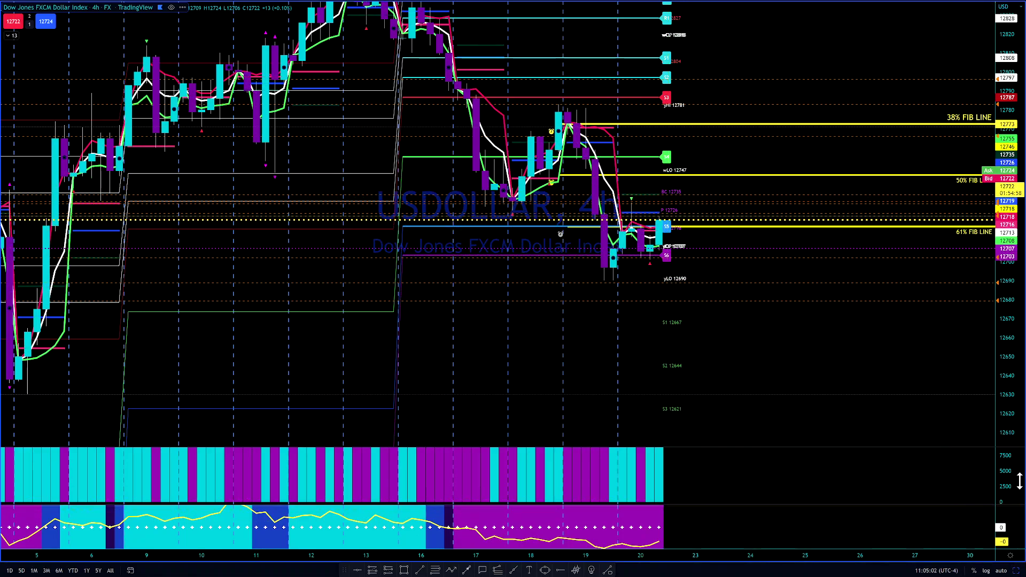
pyautogui.moveTo(1004, 472); pyautogui.dragTo(1010, 517)
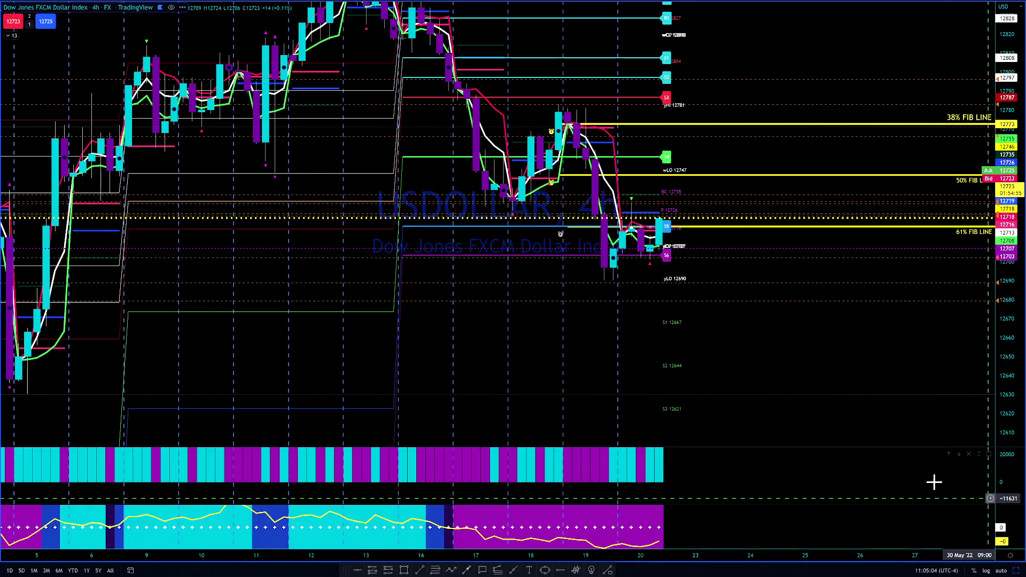
pyautogui.doubleClick(1000, 503)
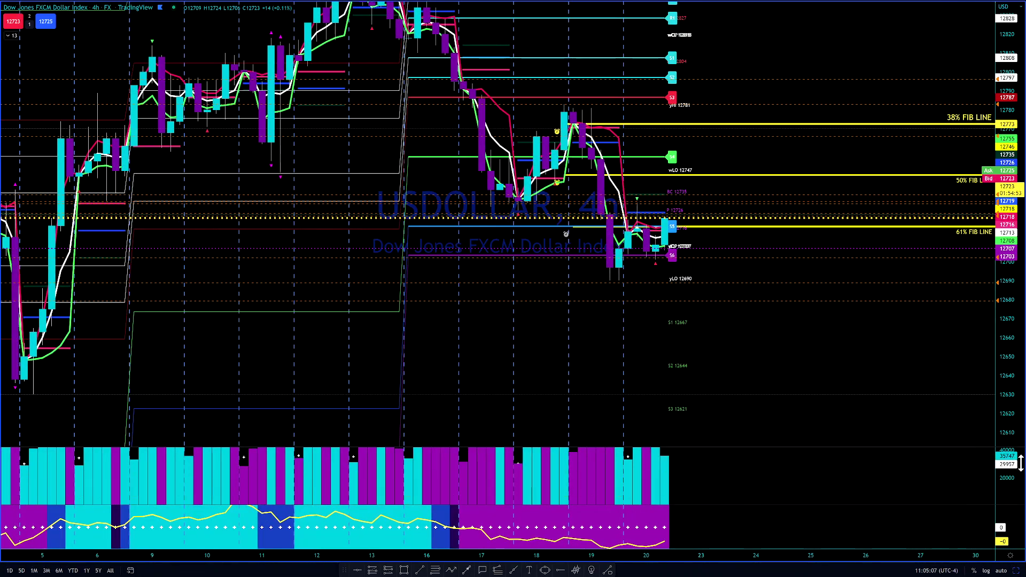
pyautogui.moveTo(1012, 459); pyautogui.dragTo(1010, 494)
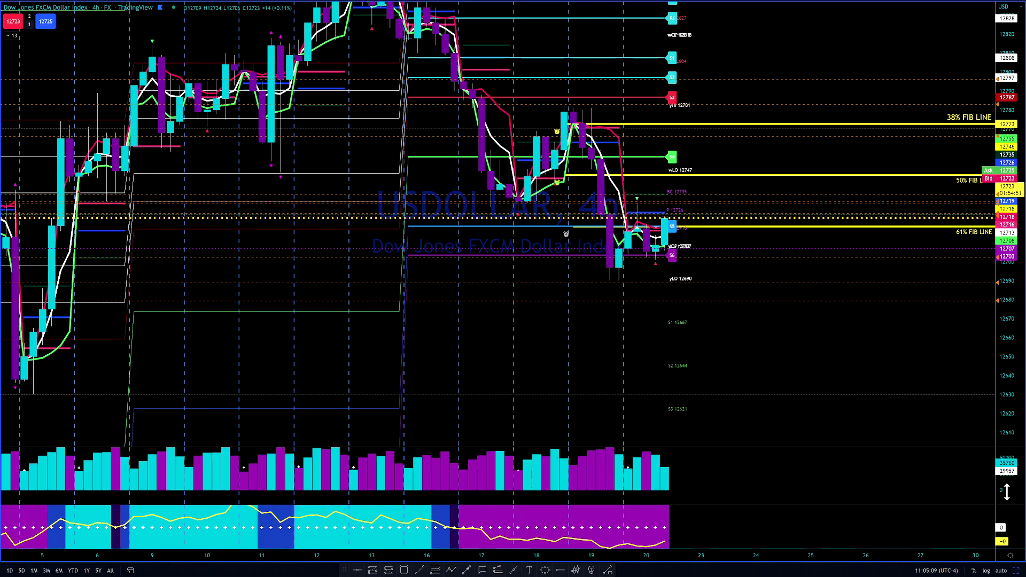
pyautogui.moveTo(747, 494); pyautogui.dragTo(746, 495)
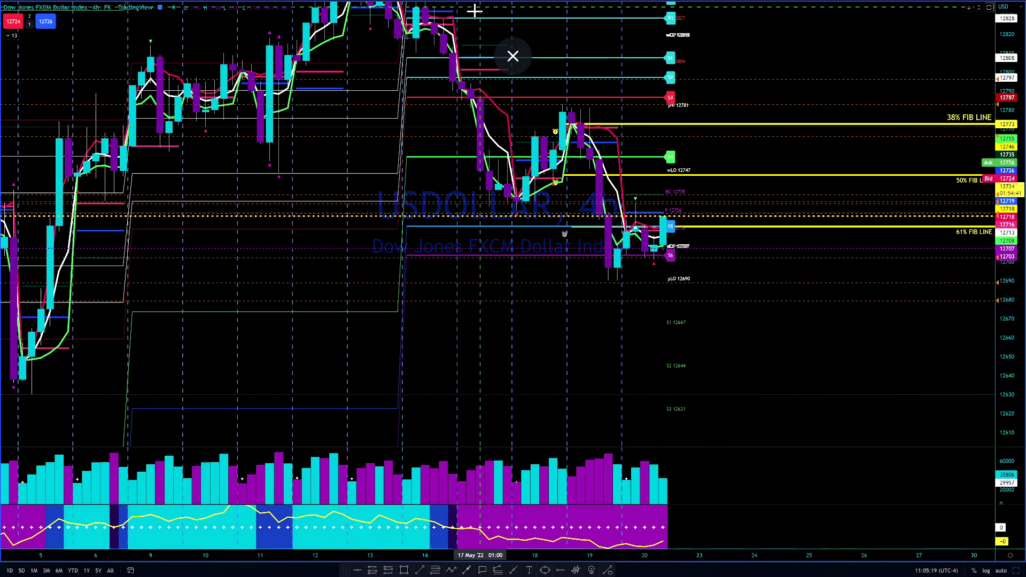
# Leave full screen, return to the GBPUSD chart and switch it to the 30-minute timeframe with the DPZ support zone in view.
pyautogui.click(513, 56)
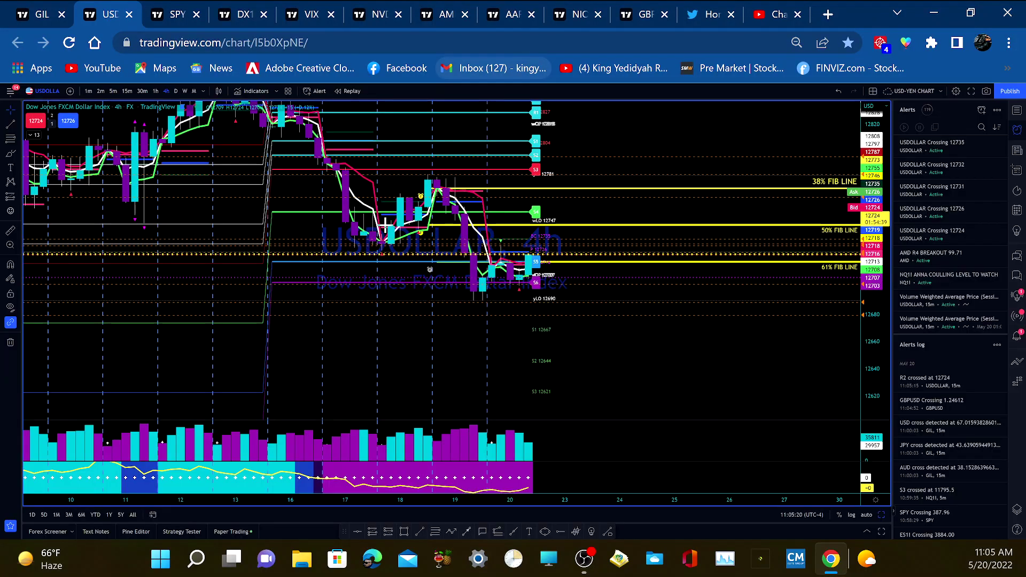
pyautogui.click(644, 14)
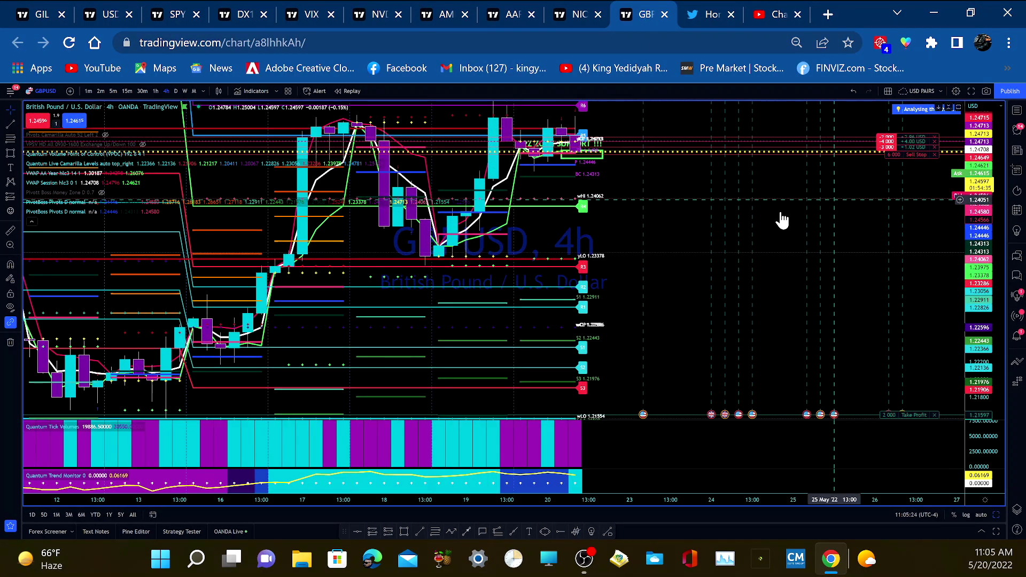
pyautogui.moveTo(749, 219); pyautogui.dragTo(740, 282)
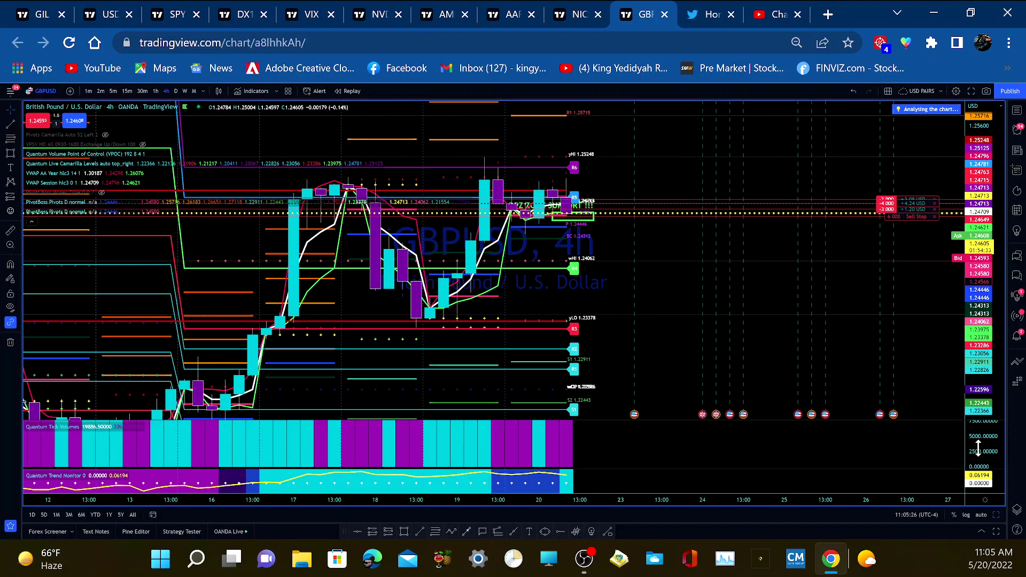
pyautogui.click(144, 91)
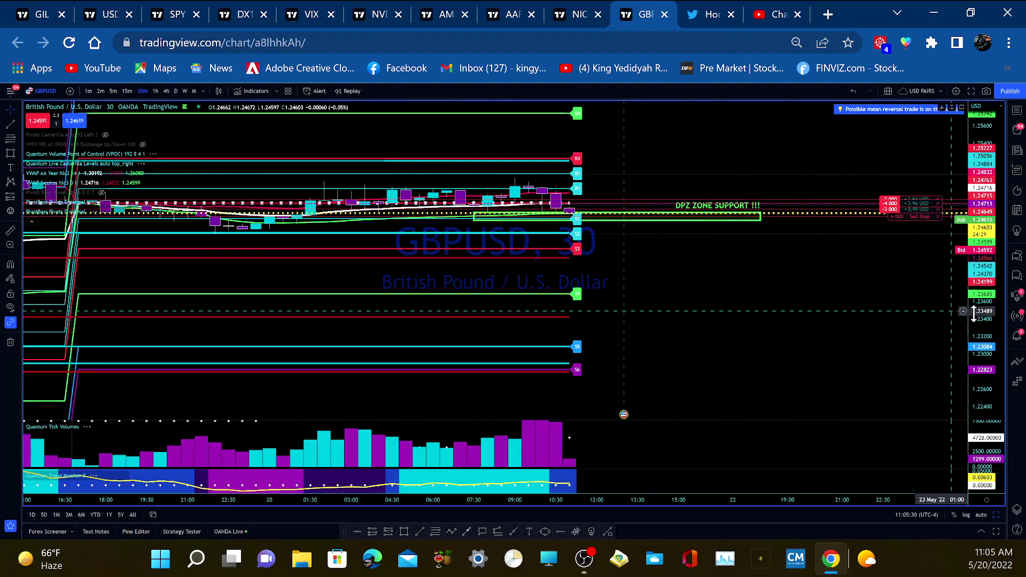
pyautogui.moveTo(973, 314); pyautogui.dragTo(841, 335)
pyautogui.moveTo(779, 328); pyautogui.dragTo(729, 306)
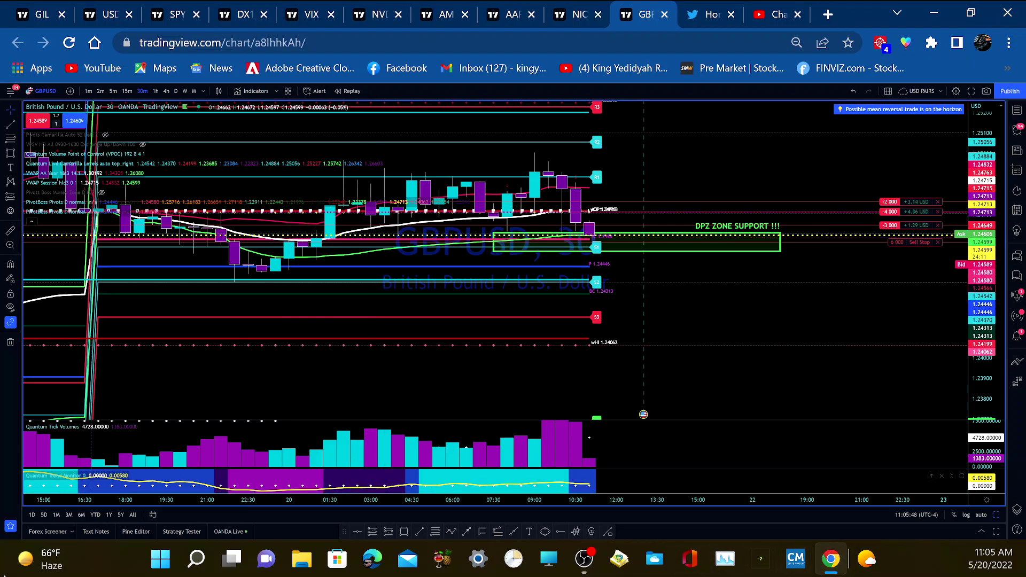
# Collapse the indicator legend and display the 30-minute GBPUSD chart in full screen around the DPZ support zone.
pyautogui.click(30, 221)
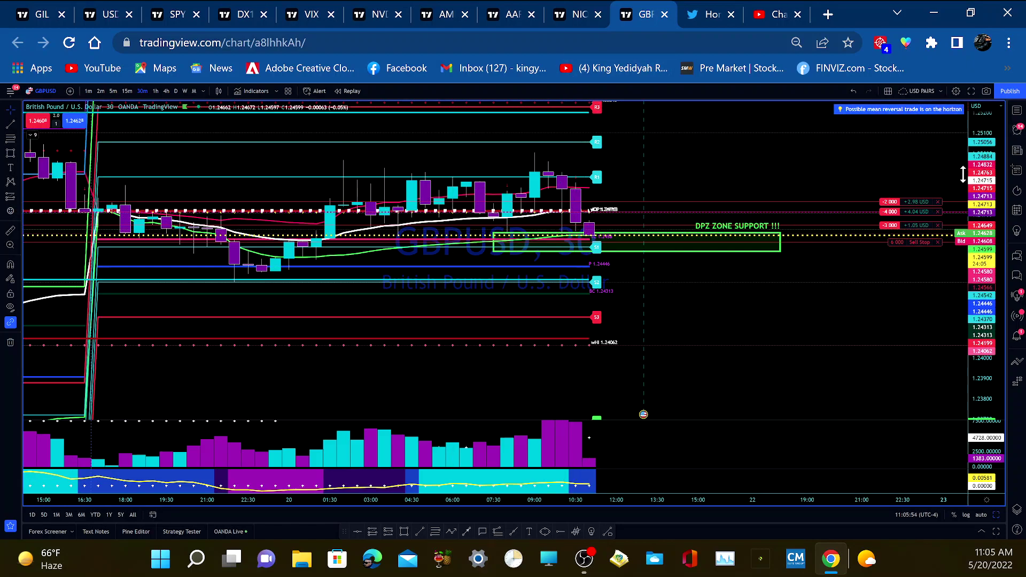
pyautogui.click(970, 91)
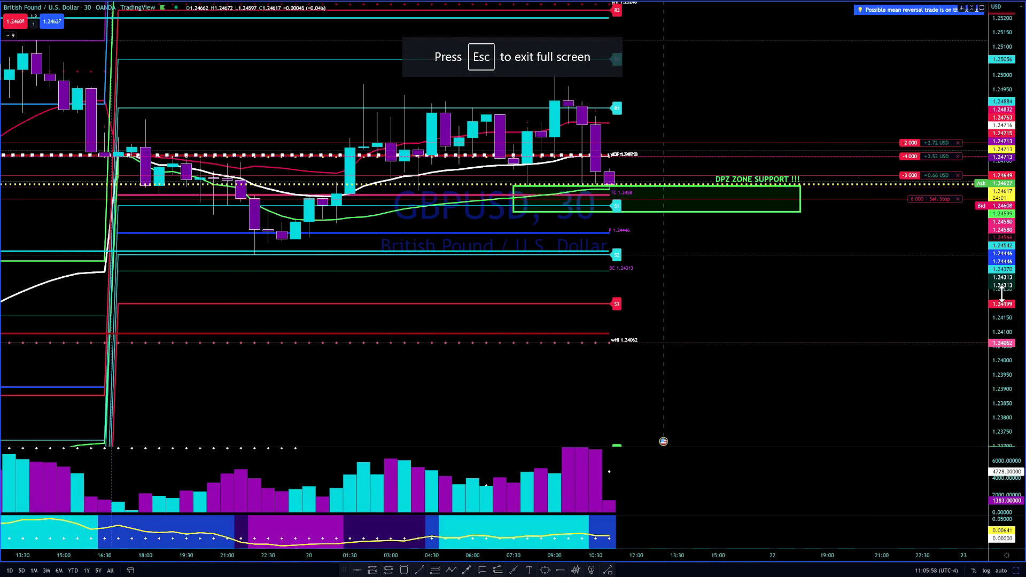
pyautogui.moveTo(1005, 282); pyautogui.dragTo(1005, 264)
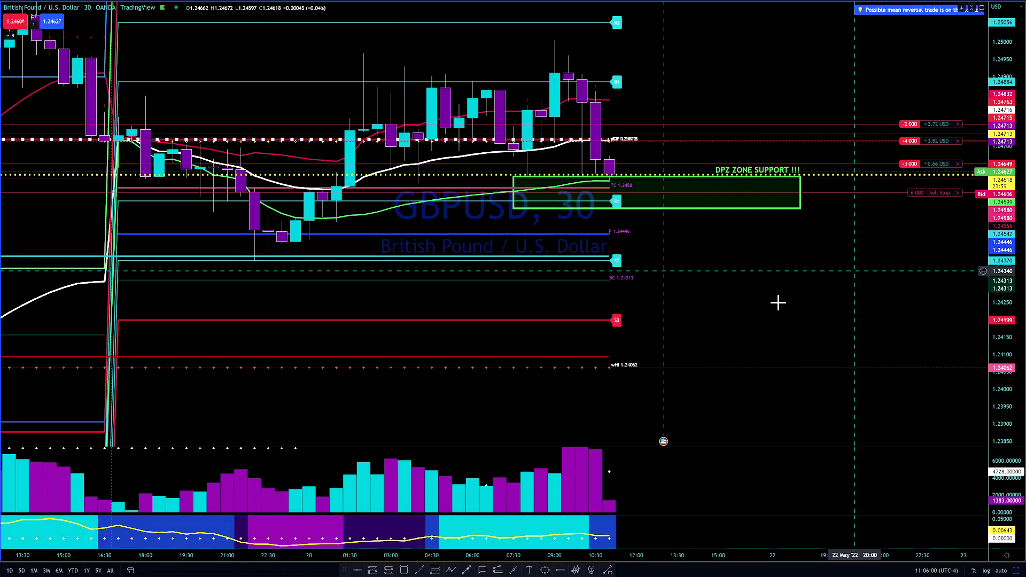
pyautogui.moveTo(737, 269); pyautogui.dragTo(764, 283)
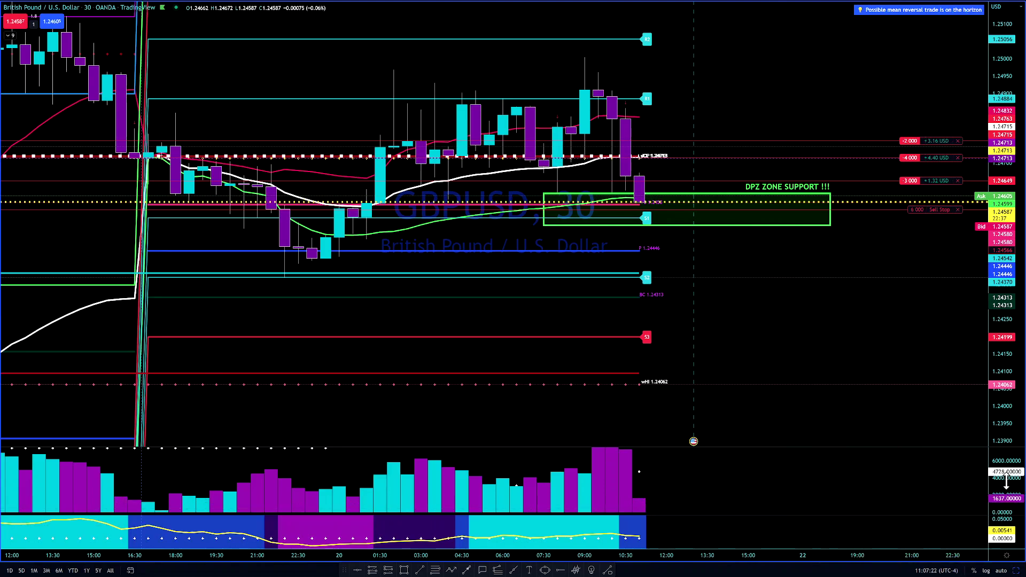
# Rescale the Quantum Tick Volumes pane below the 30-minute GBPUSD chart so the bars fit its height.
pyautogui.moveTo(1006, 473); pyautogui.dragTo(1005, 495)
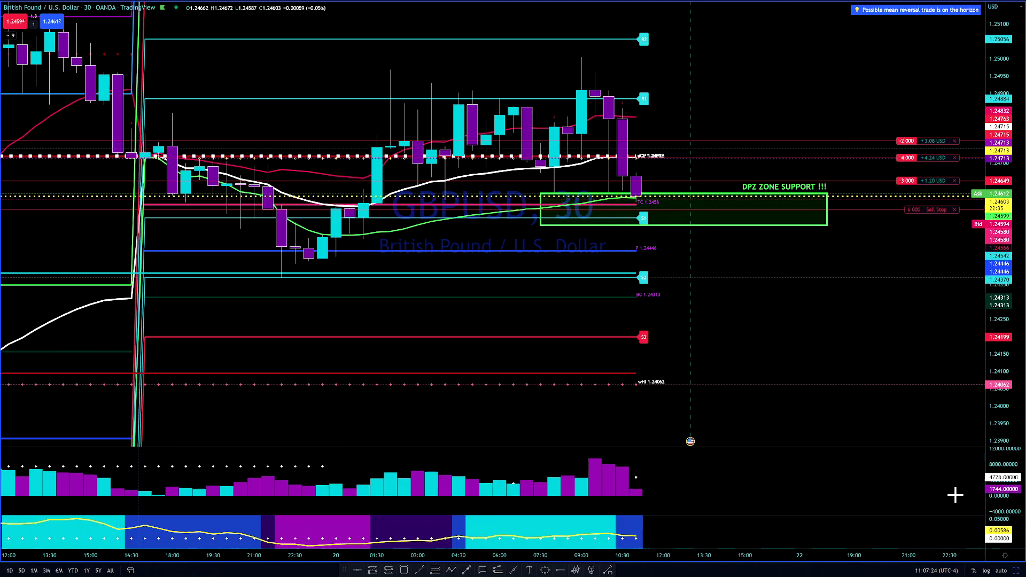
pyautogui.moveTo(872, 502)
pyautogui.mouseDown()
pyautogui.moveTo(879, 516)
pyautogui.moveTo(874, 504)
pyautogui.mouseUp()
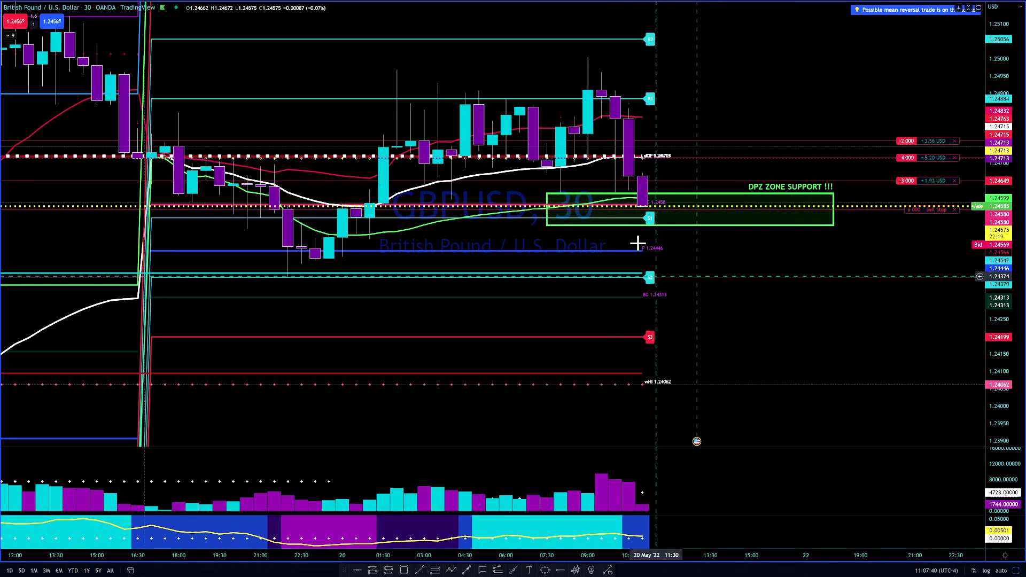
# Examine the sell stop order, the pivot levels below the DPZ support zone and the take-profit order on the 30-minute GBPUSD chart.
pyautogui.moveTo(904, 212)
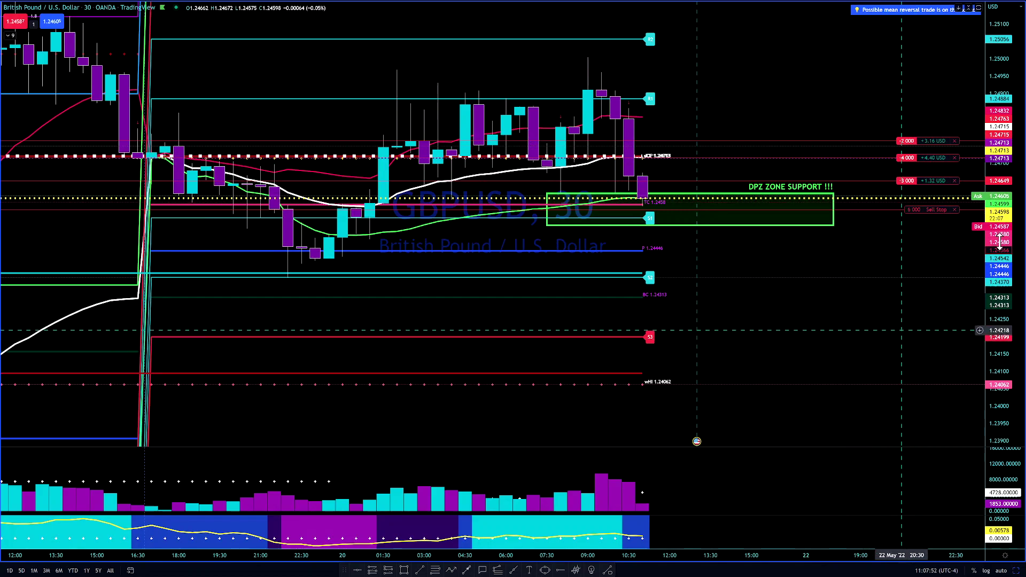
pyautogui.moveTo(1008, 141); pyautogui.dragTo(1004, 398)
pyautogui.moveTo(820, 284); pyautogui.dragTo(789, 195)
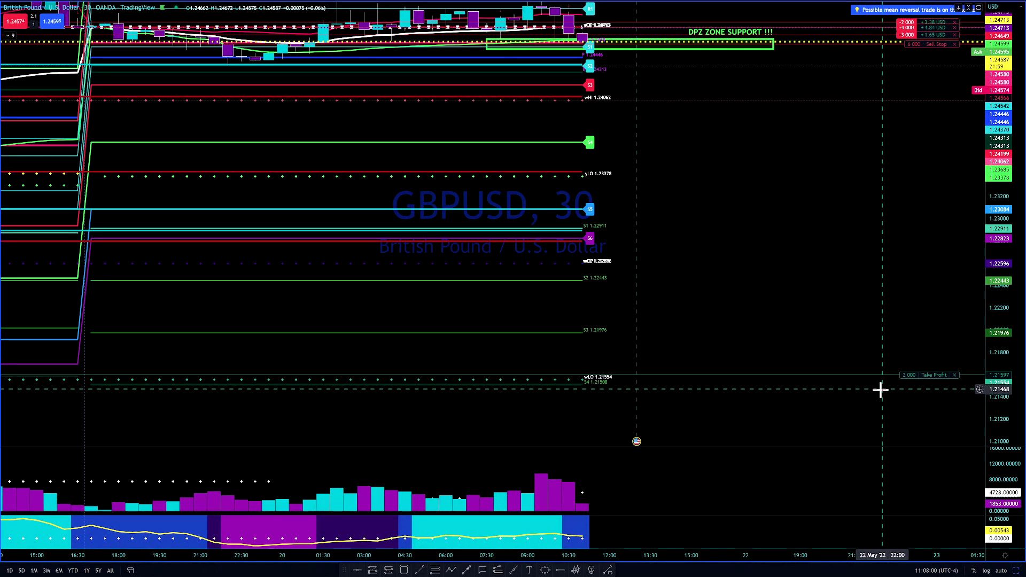
pyautogui.moveTo(843, 157); pyautogui.dragTo(864, 320)
pyautogui.moveTo(1001, 309); pyautogui.dragTo(998, 279)
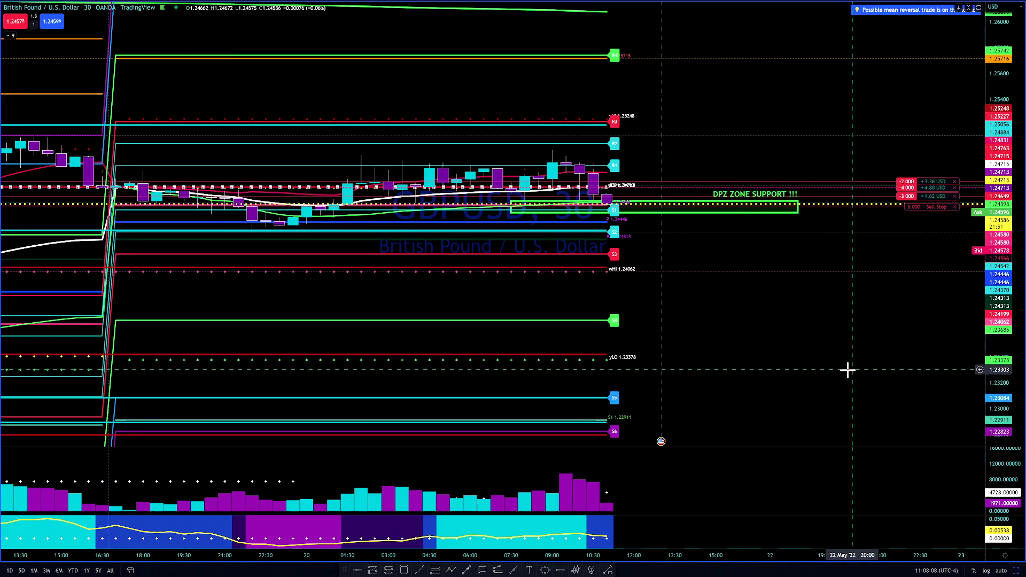
pyautogui.moveTo(806, 380); pyautogui.dragTo(762, 264)
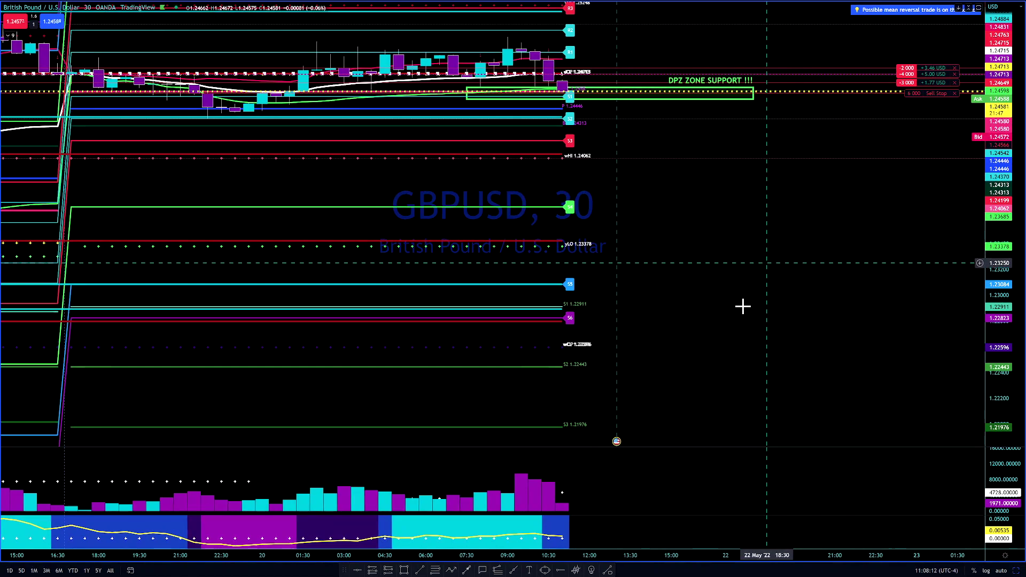
pyautogui.moveTo(720, 181); pyautogui.dragTo(824, 339)
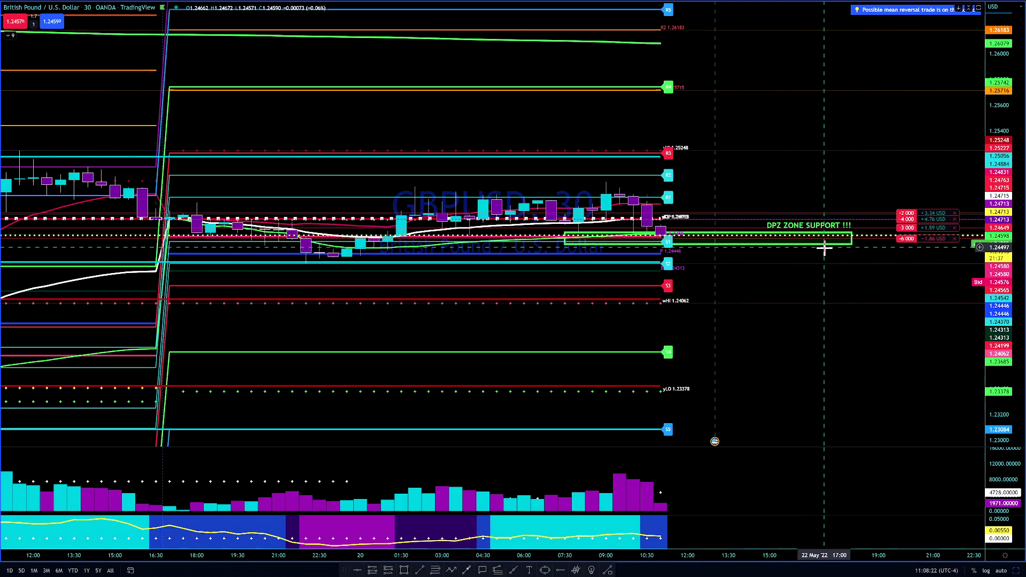
pyautogui.moveTo(913, 241)
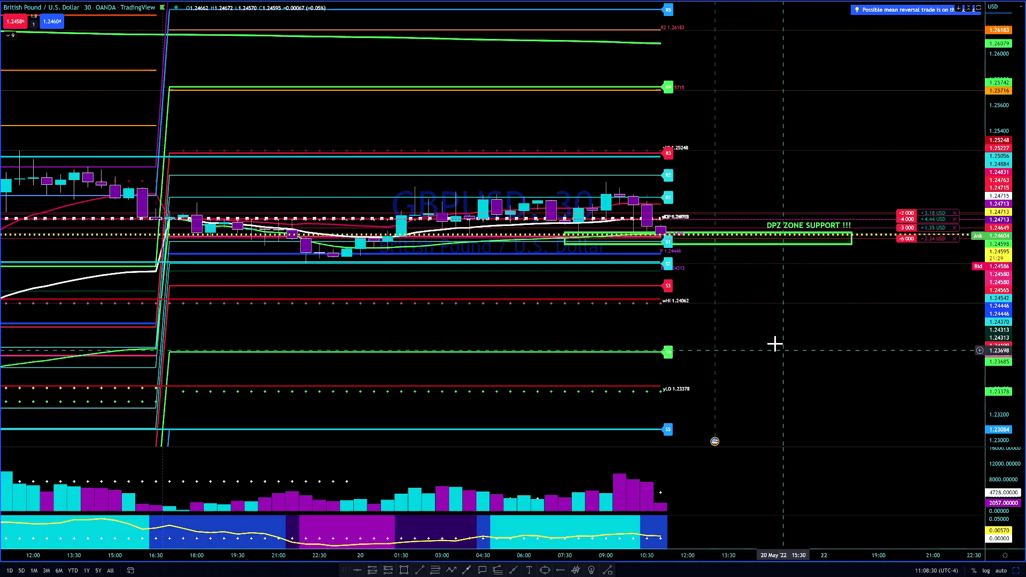
pyautogui.moveTo(774, 344); pyautogui.dragTo(764, 351)
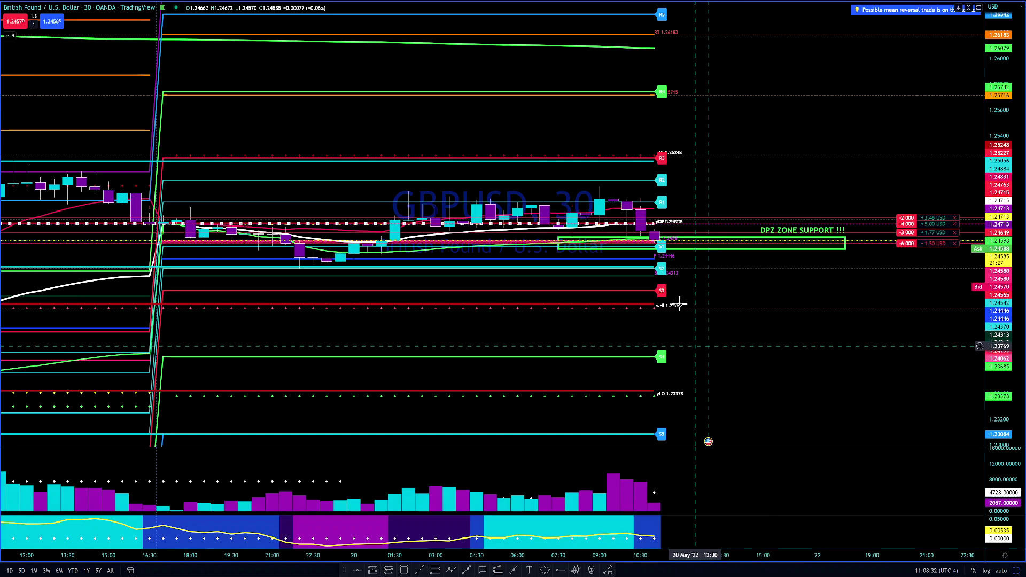